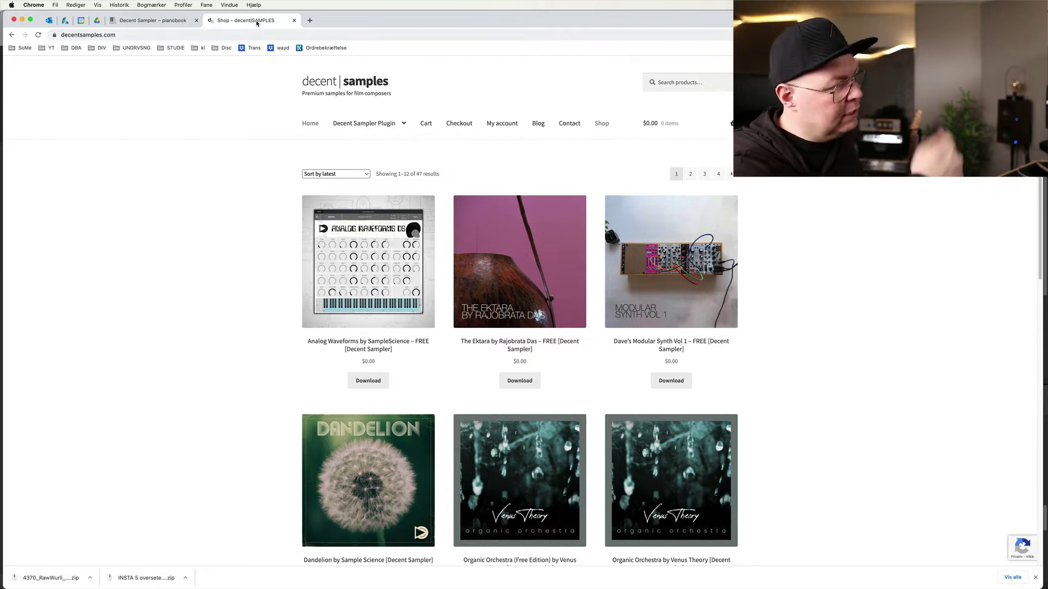
Switch to Logic Pro and remove and reinsert DecentSampler as a stereo instrument on the Inst 10 track, closing its window.
mouse_move(344, 122)
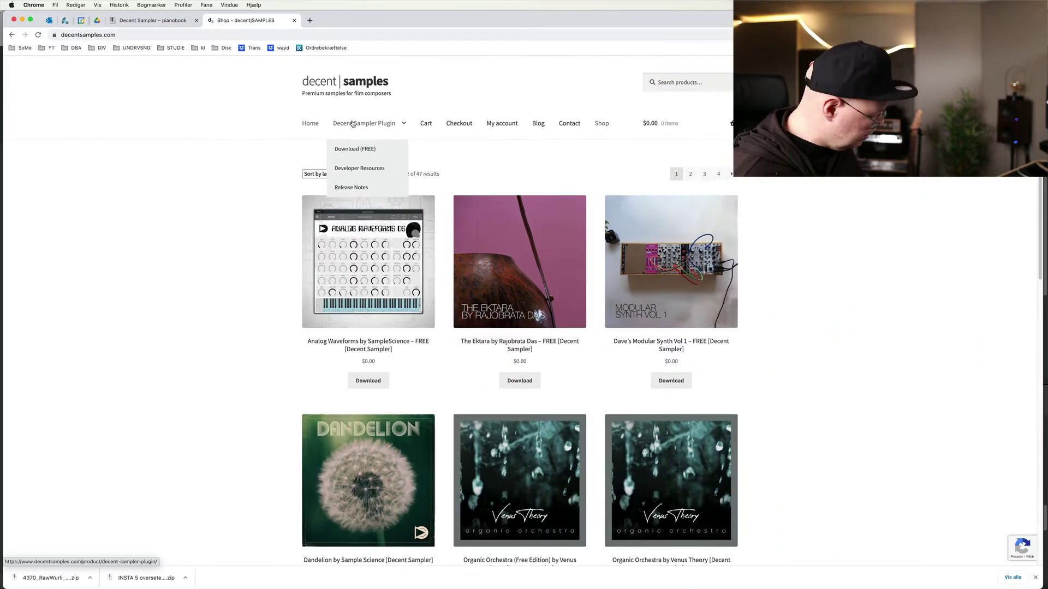
key("super+Tab")
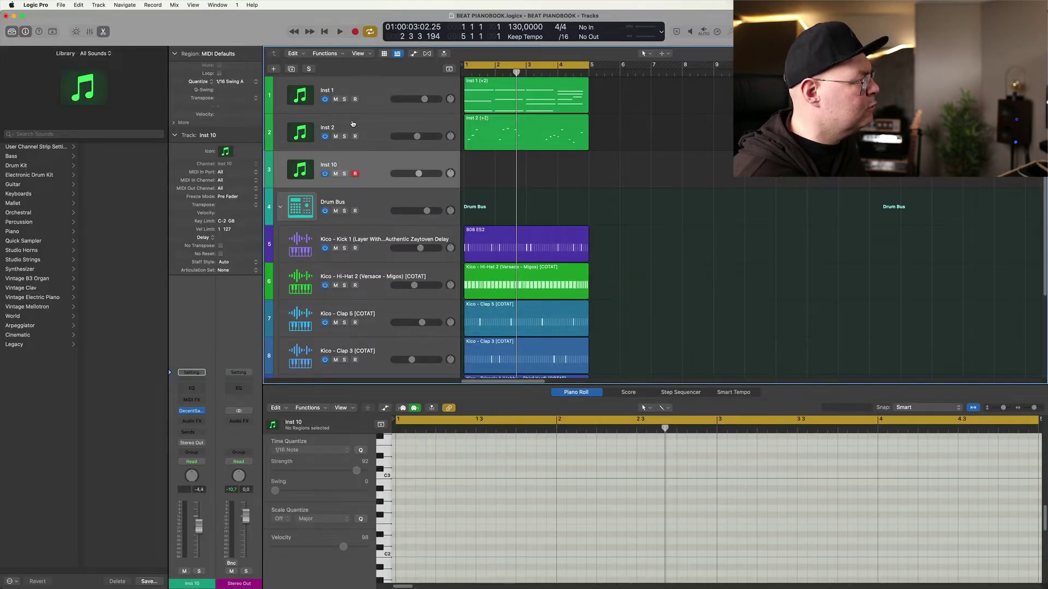
left_click(201, 413)
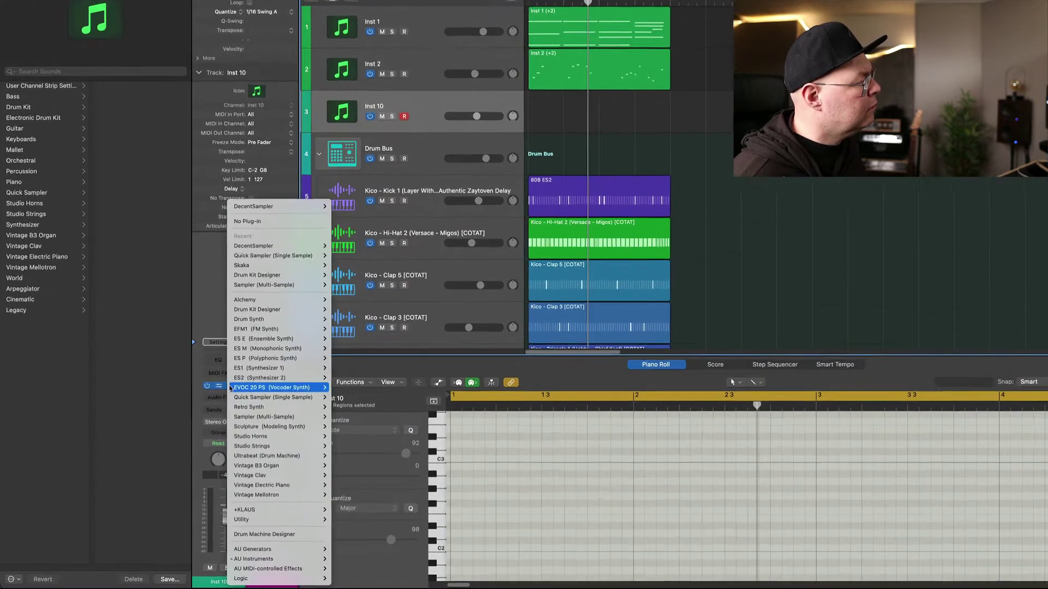
left_click(184, 467)
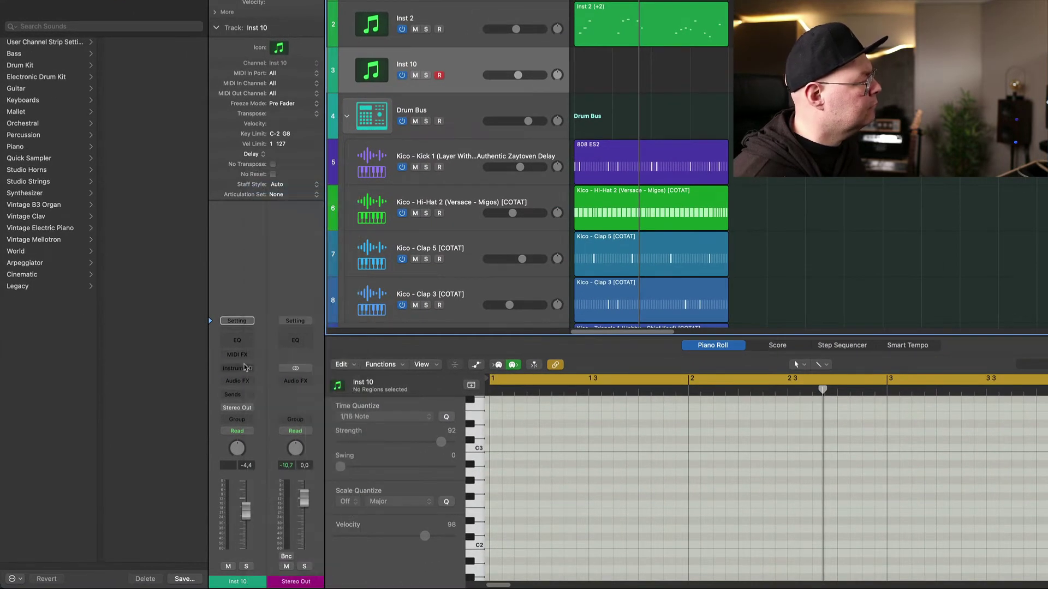
left_click(251, 368)
mouse_move(286, 405)
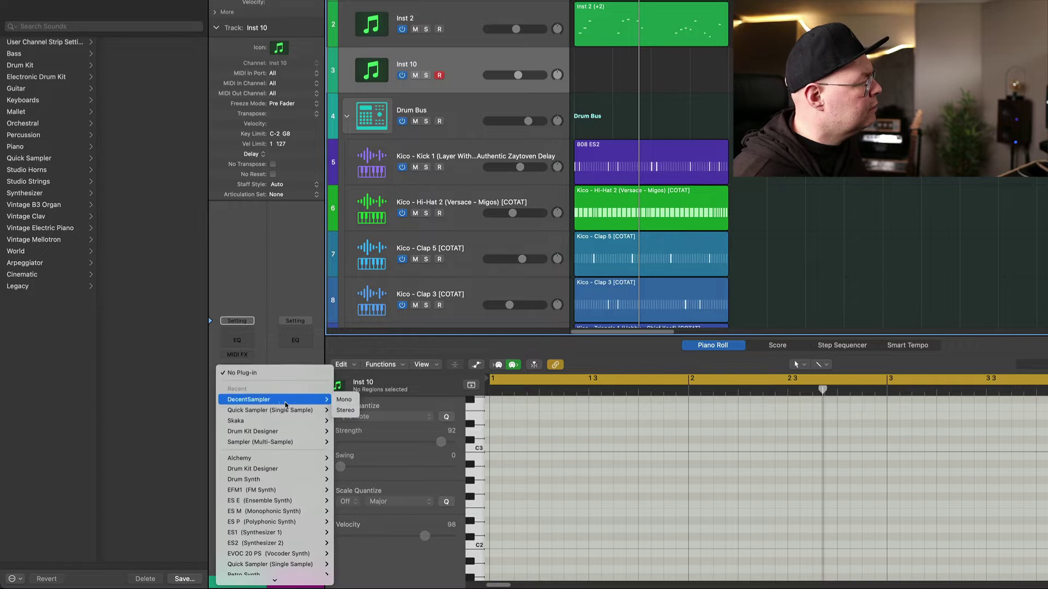
left_click(345, 410)
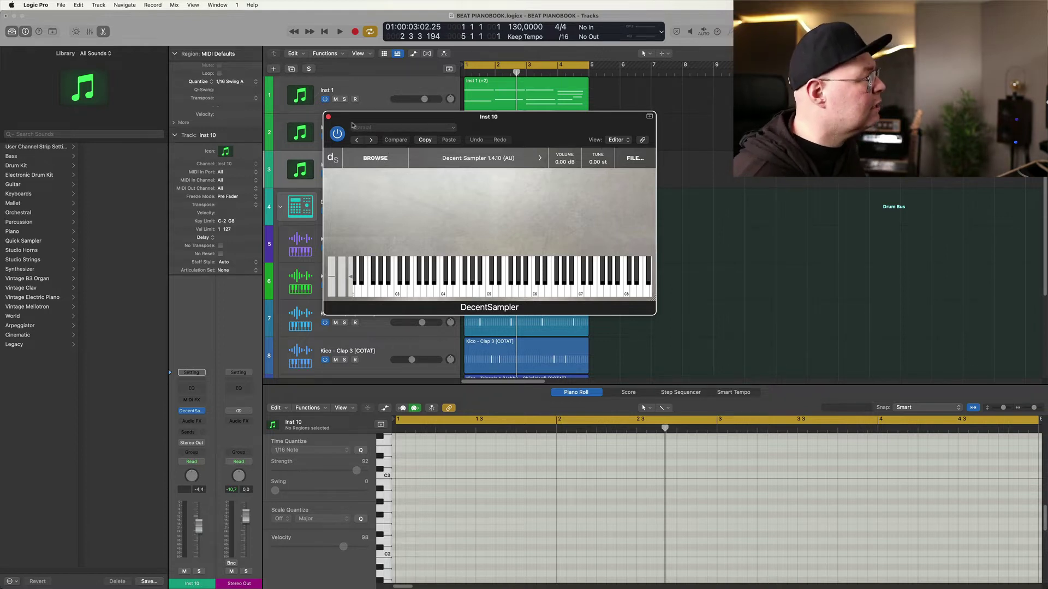
left_click_drag(347, 116, 350, 120)
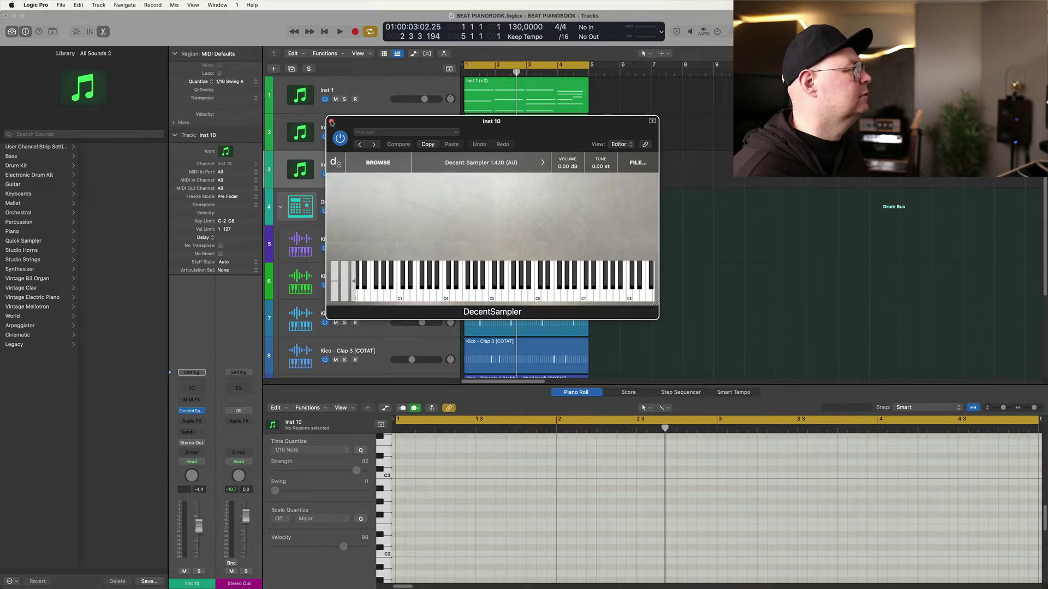
left_click(332, 122)
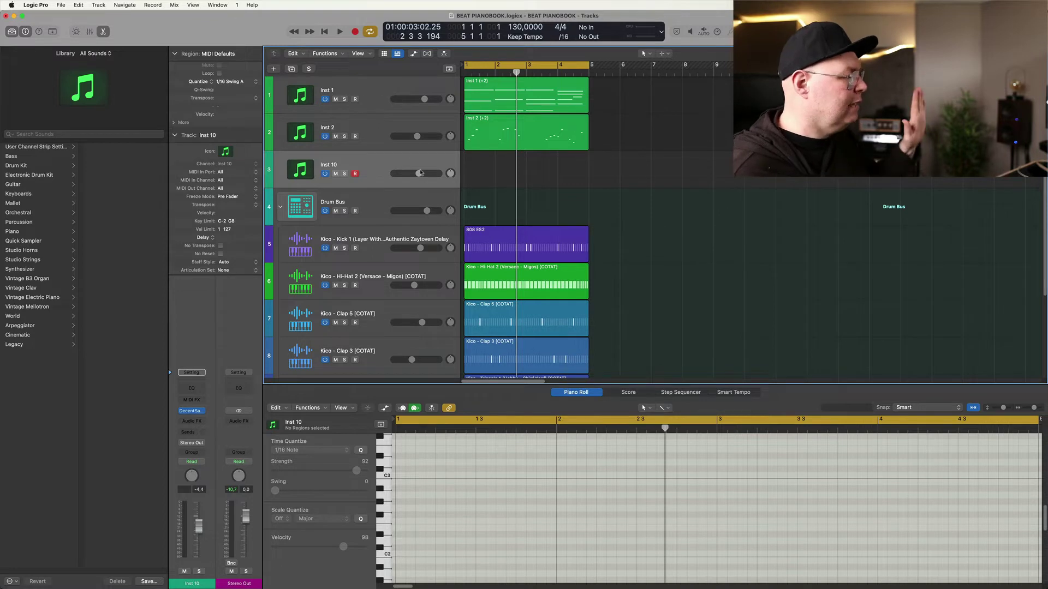
Play the four-bar beat with all tracks and stop playback.
key("space")
key("space")
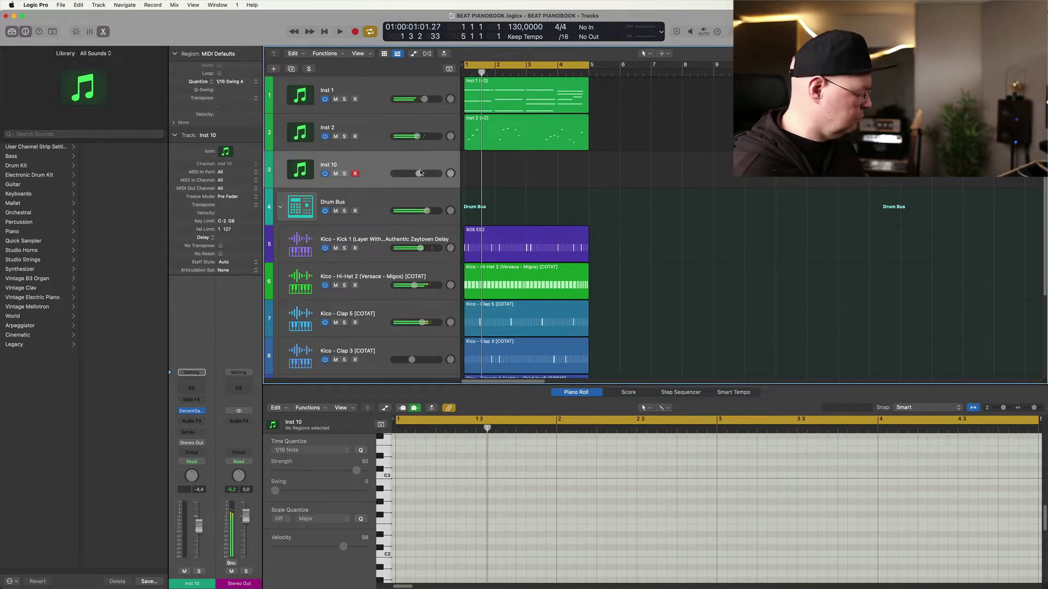
key("space")
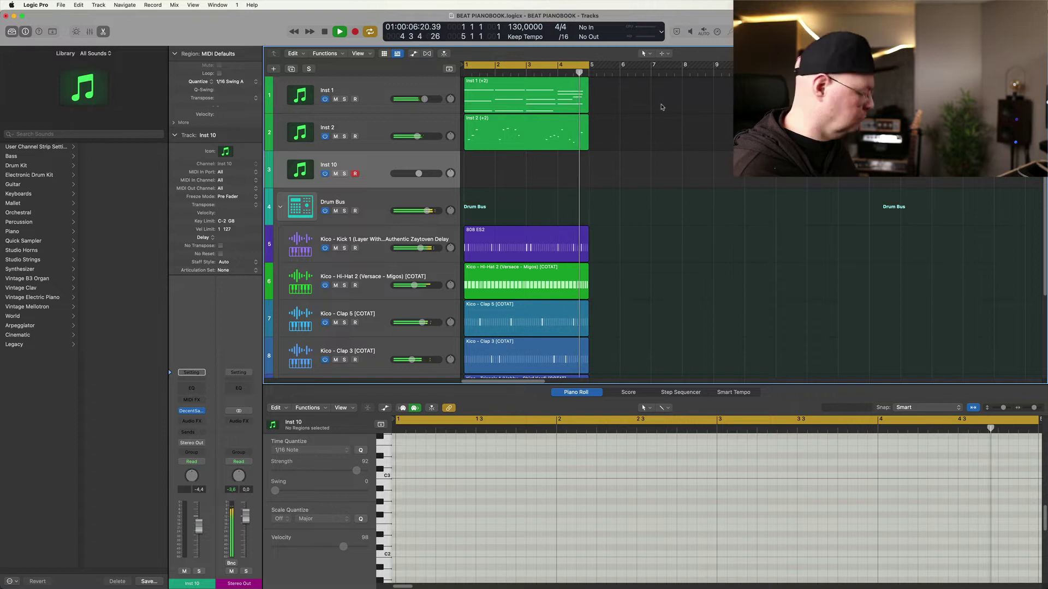
key("space")
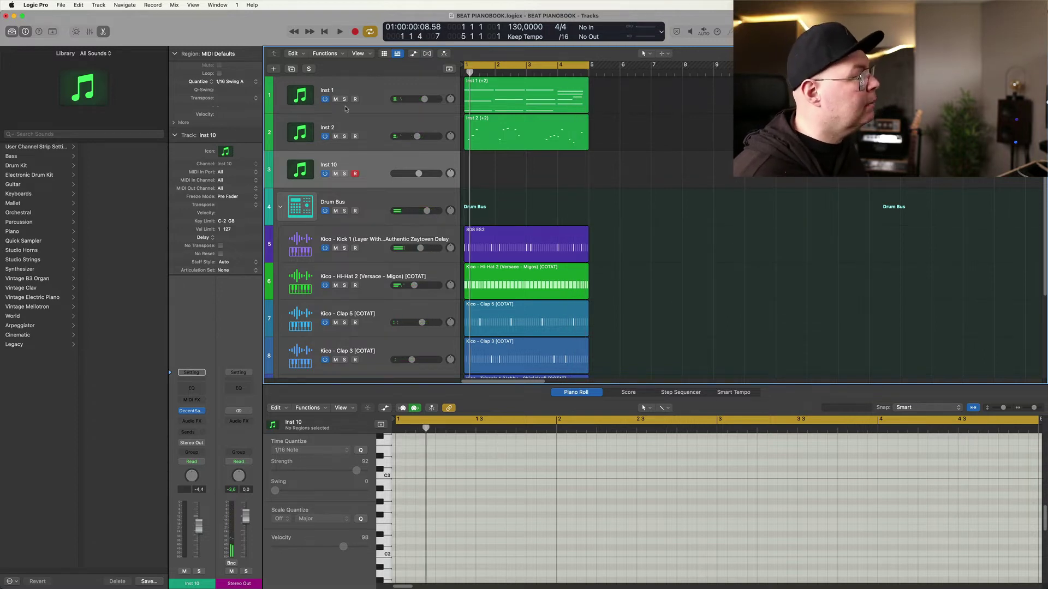
Solo the Inst 1 and Inst 2 tracks and play them together.
left_click_drag(344, 99, 344, 133)
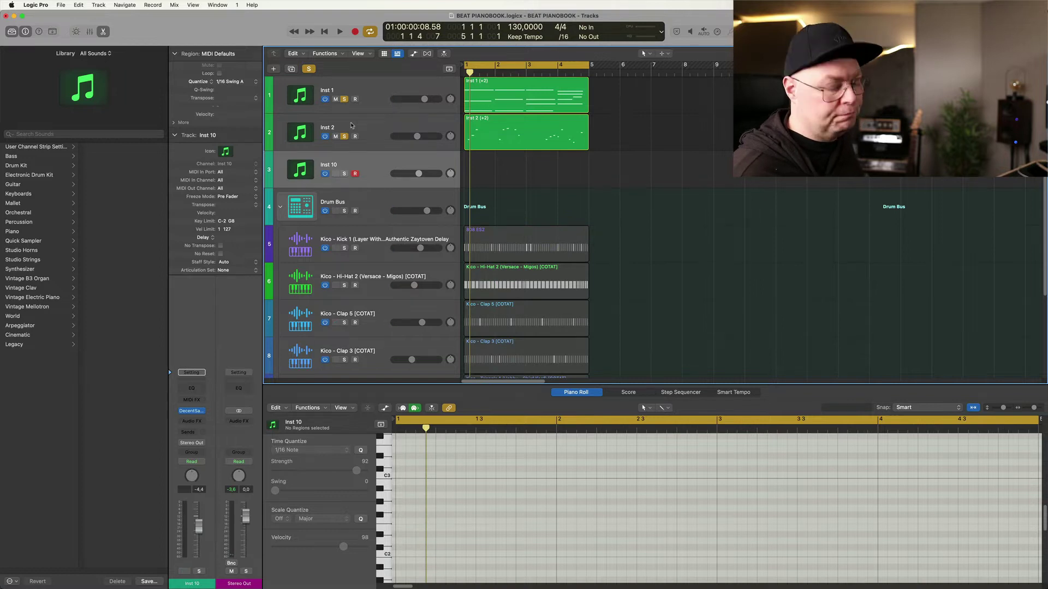
key("space")
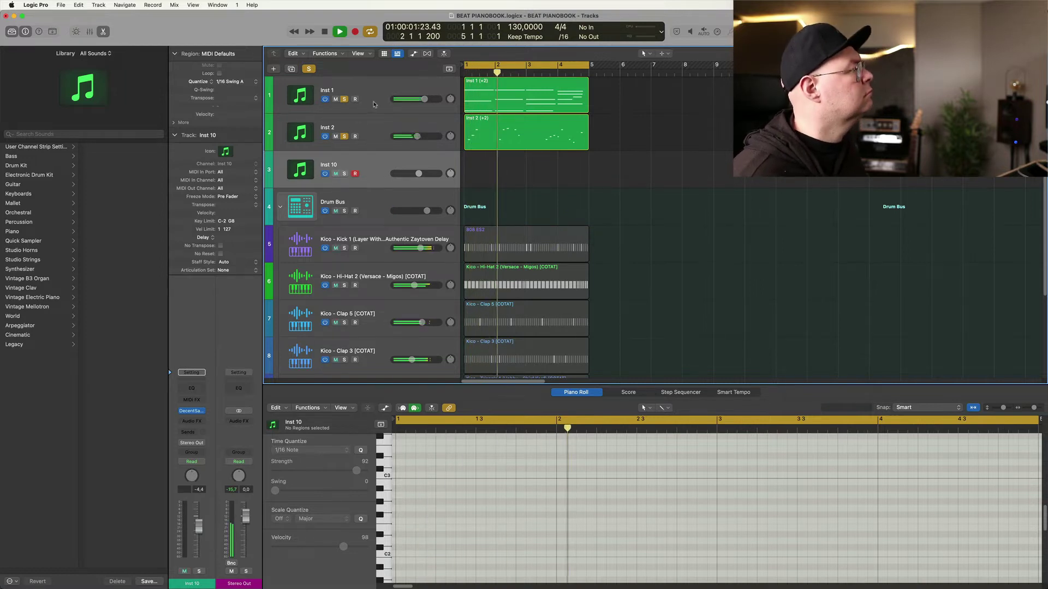
key("space")
Leave only Inst 1 soloed, view the DecentSampler instrument it uses, and unsolo the track.
left_click(344, 136)
left_click(361, 97)
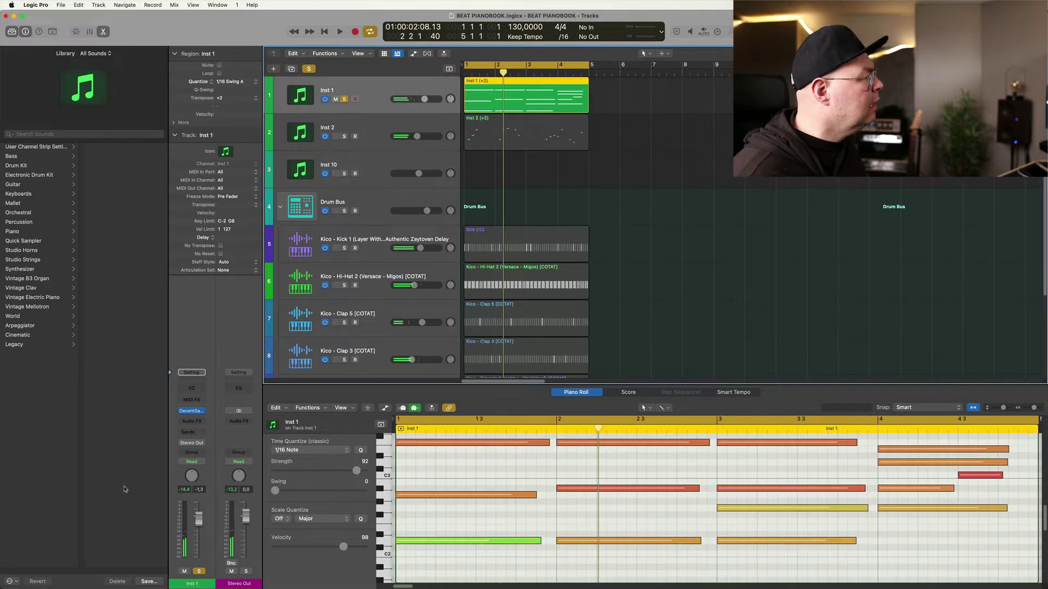
left_click(191, 410)
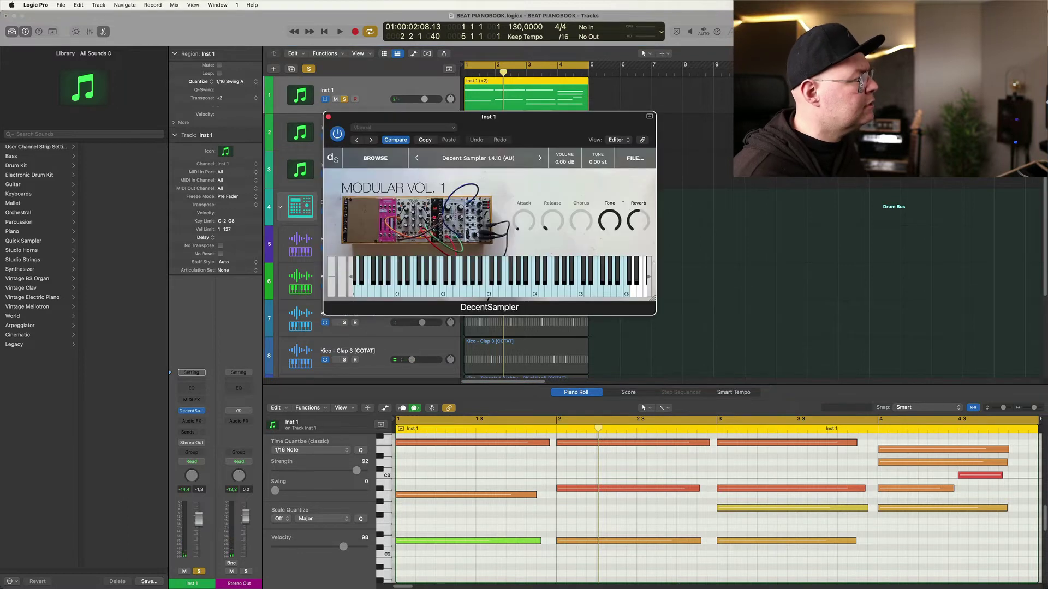
left_click(328, 118)
key("s")
Solo Inst 2, view its DecentSampler instrument during playback, and close the plug-in and unsolo the track.
key("Down")
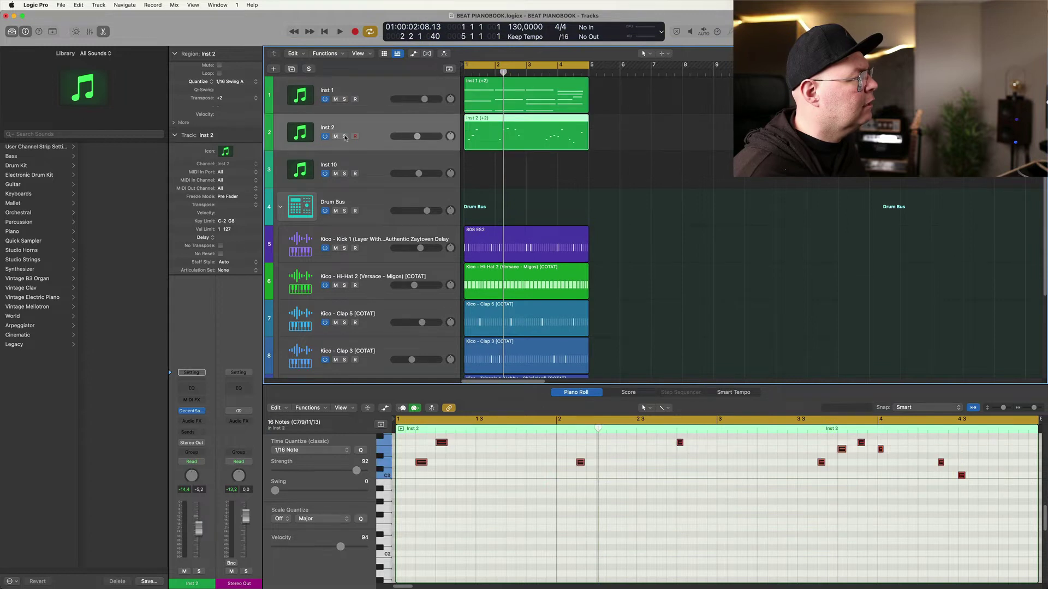
key("s")
mouse_move(188, 414)
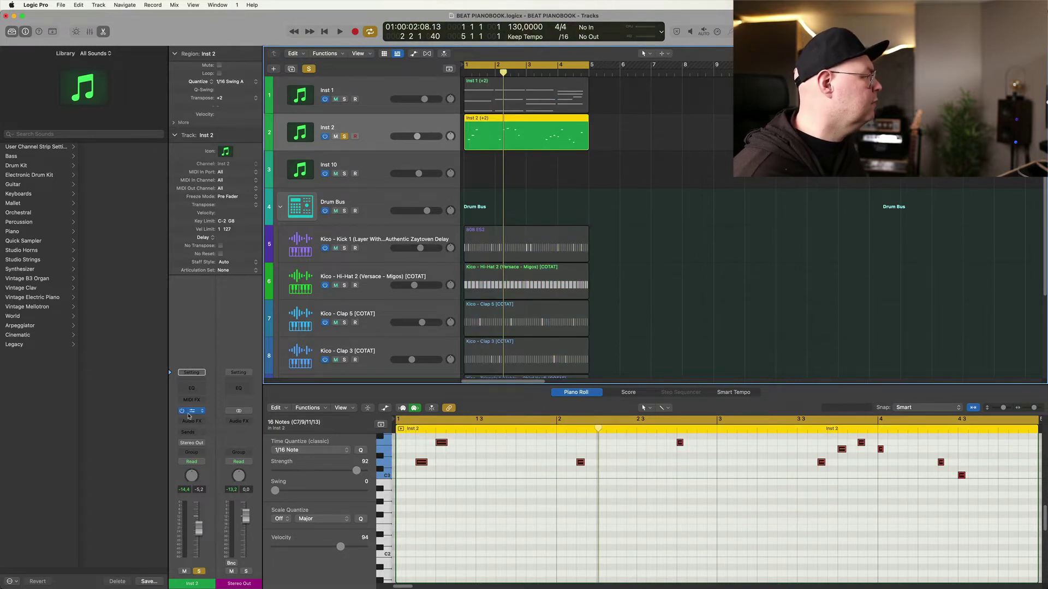
left_click(190, 414)
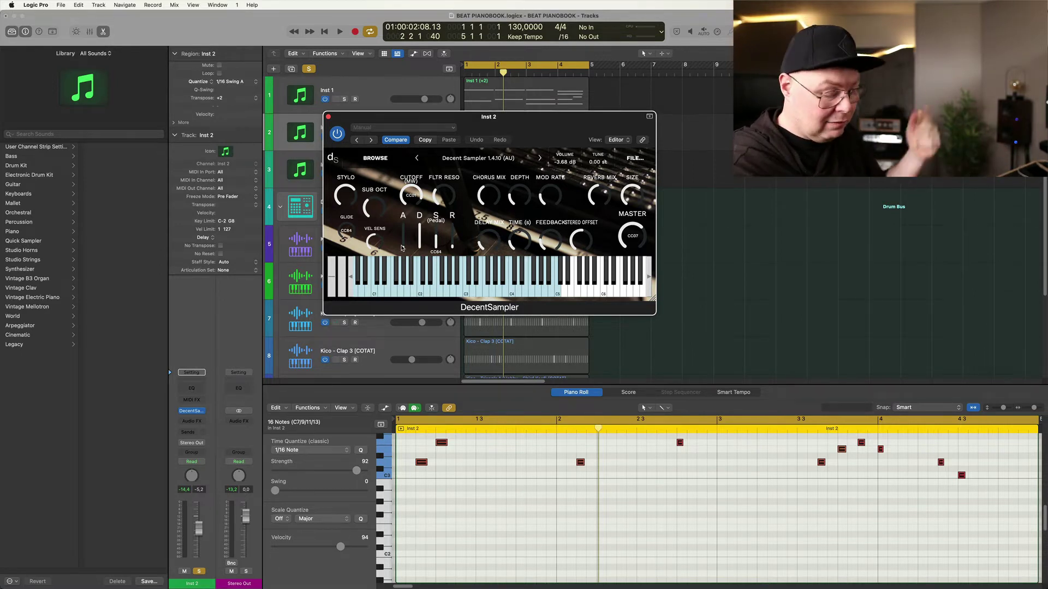
key("space")
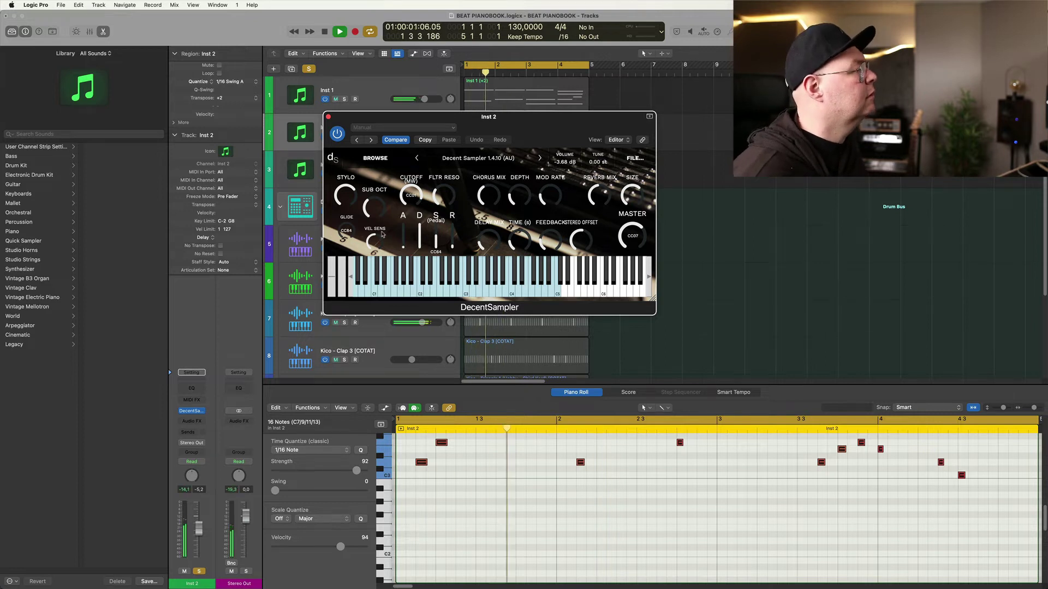
key("space")
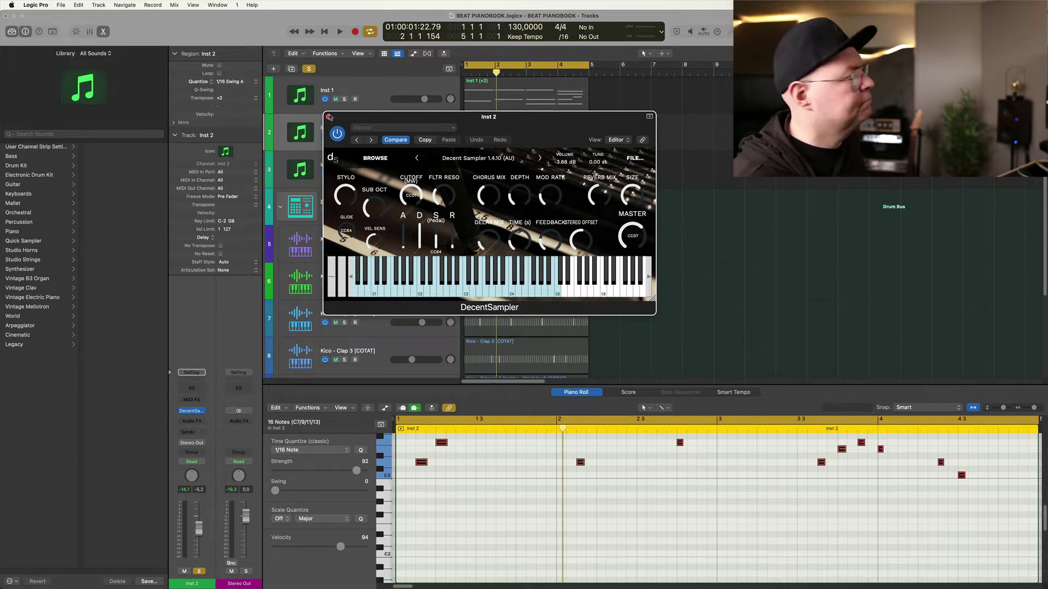
left_click(329, 117)
key("space")
key("s")
Open DecentSampler on Inst 10 and load Cassette Tape Organ - Technics from the CASETTE group of My Libraries.
left_click(371, 182)
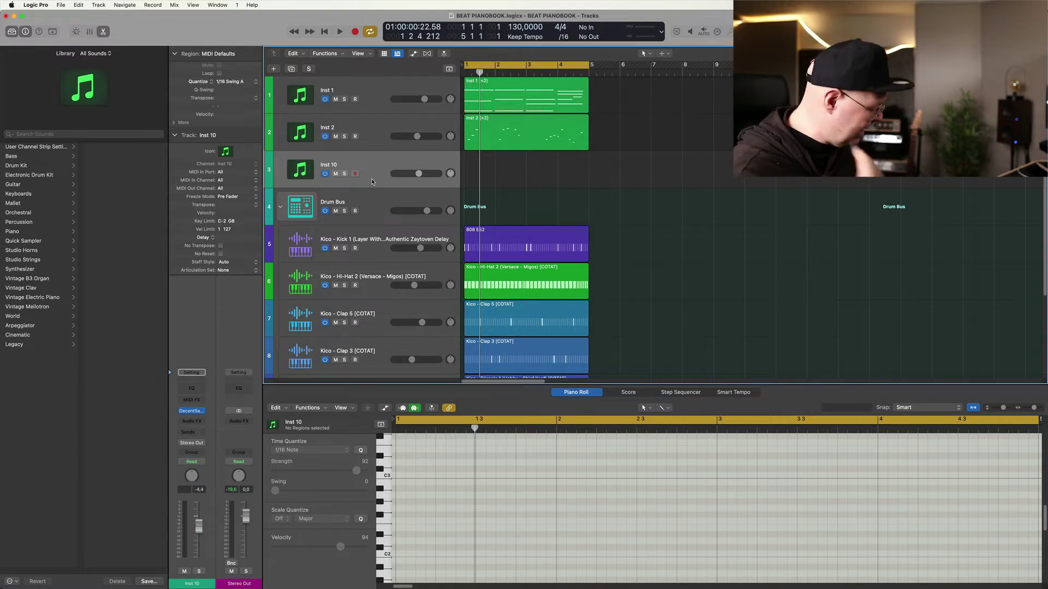
left_click(191, 412)
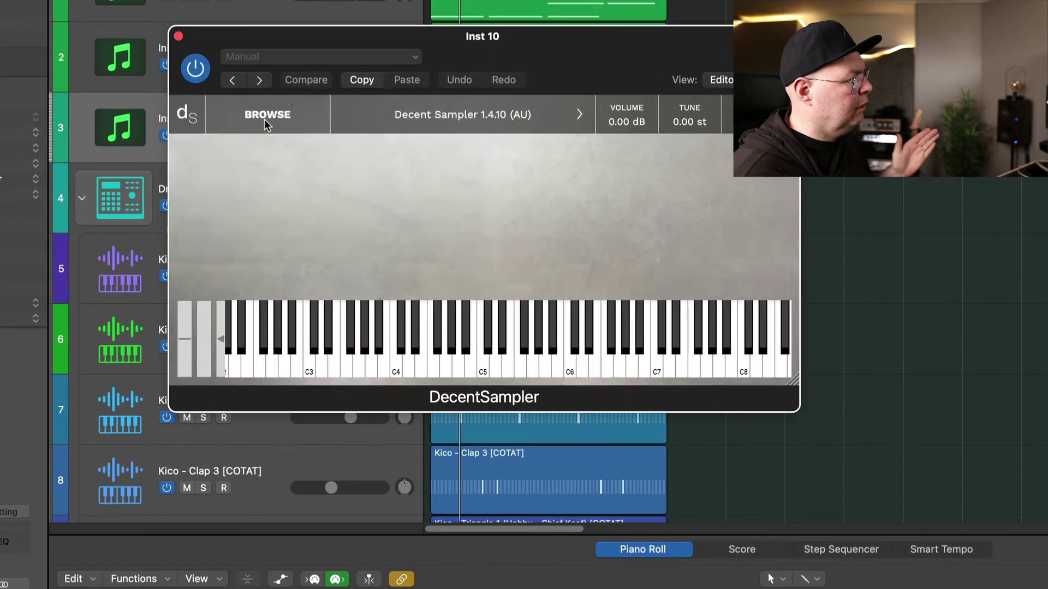
left_click(376, 164)
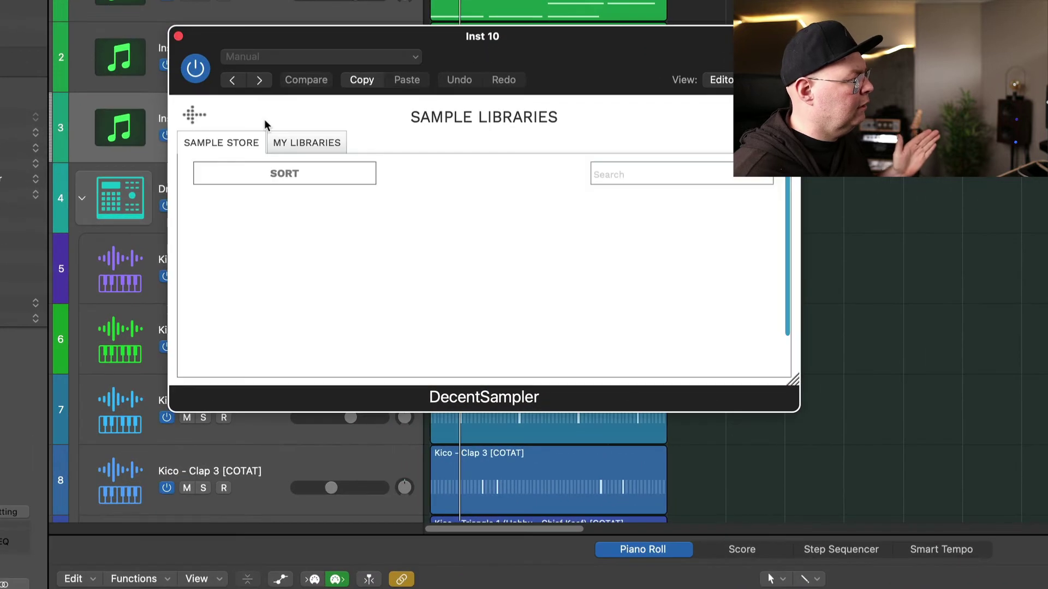
left_click(304, 150)
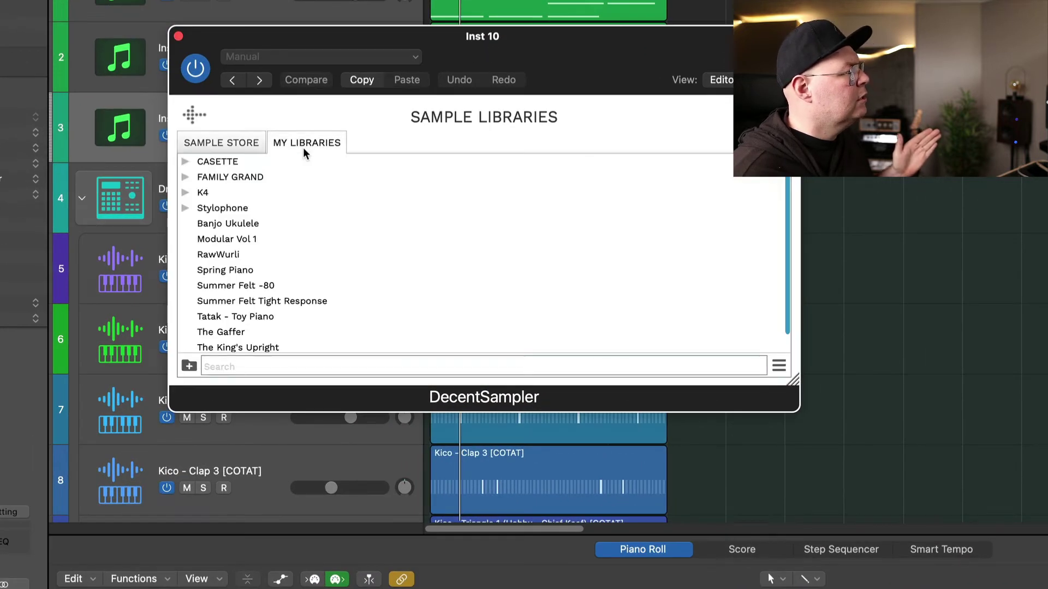
left_click(185, 162)
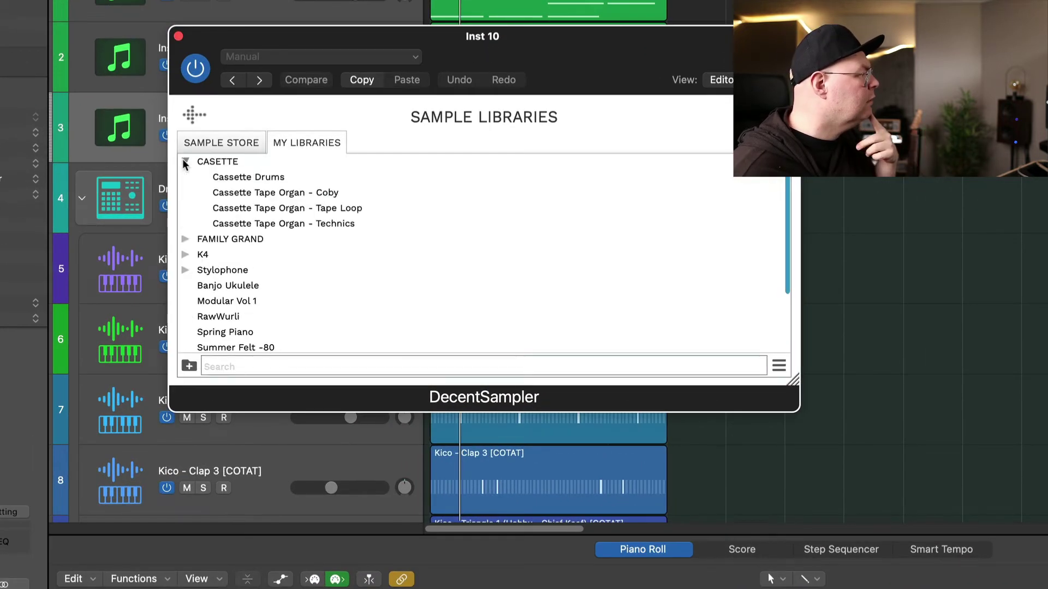
double_click(343, 224)
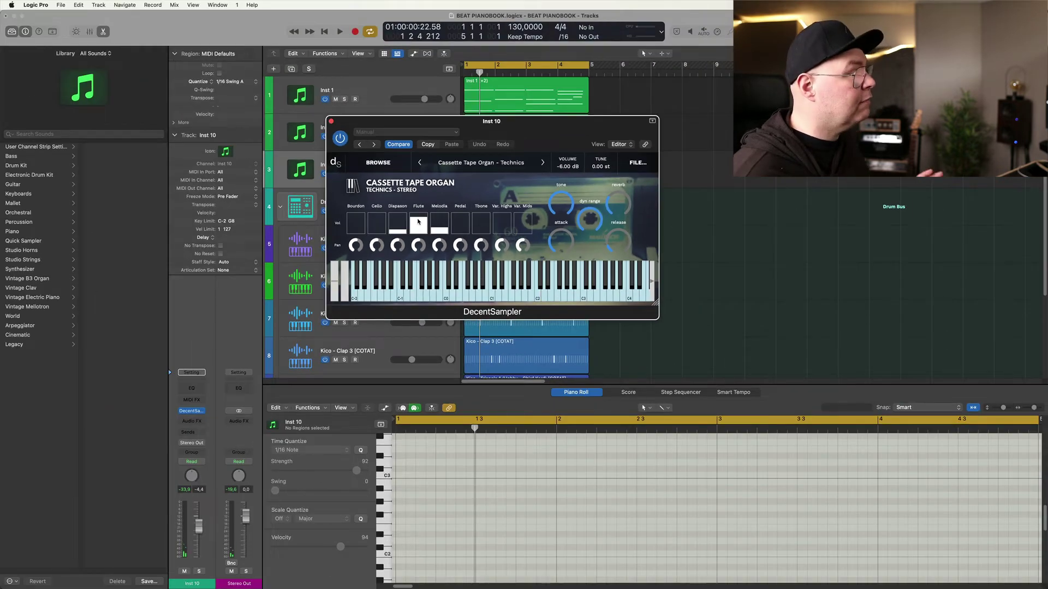
left_click_drag(371, 123, 555, 162)
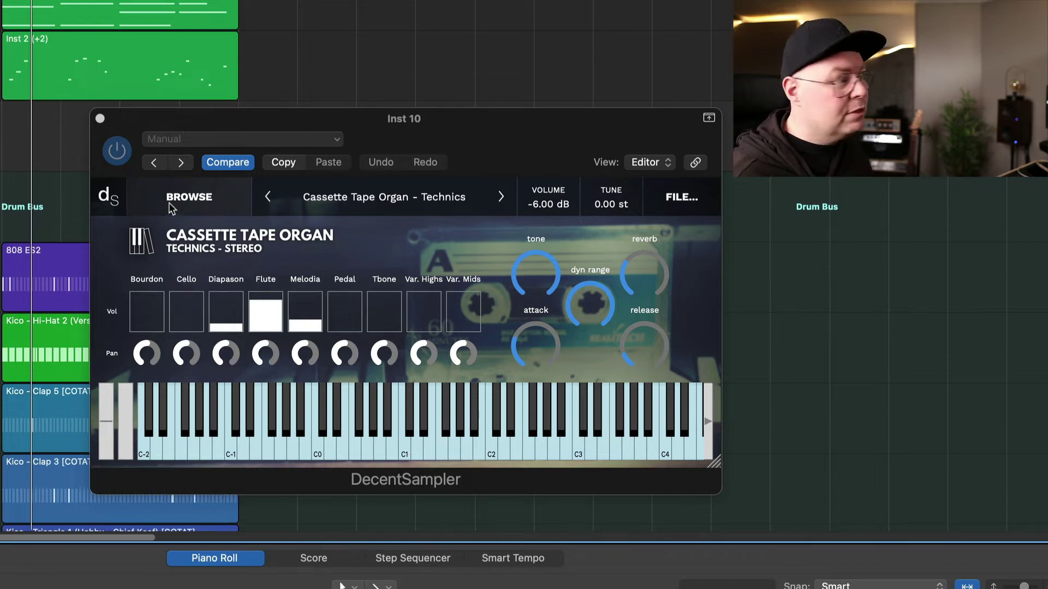
Load the Cassette Tape Organ - Tape Loop preset into DecentSampler on Inst 10.
left_click(188, 195)
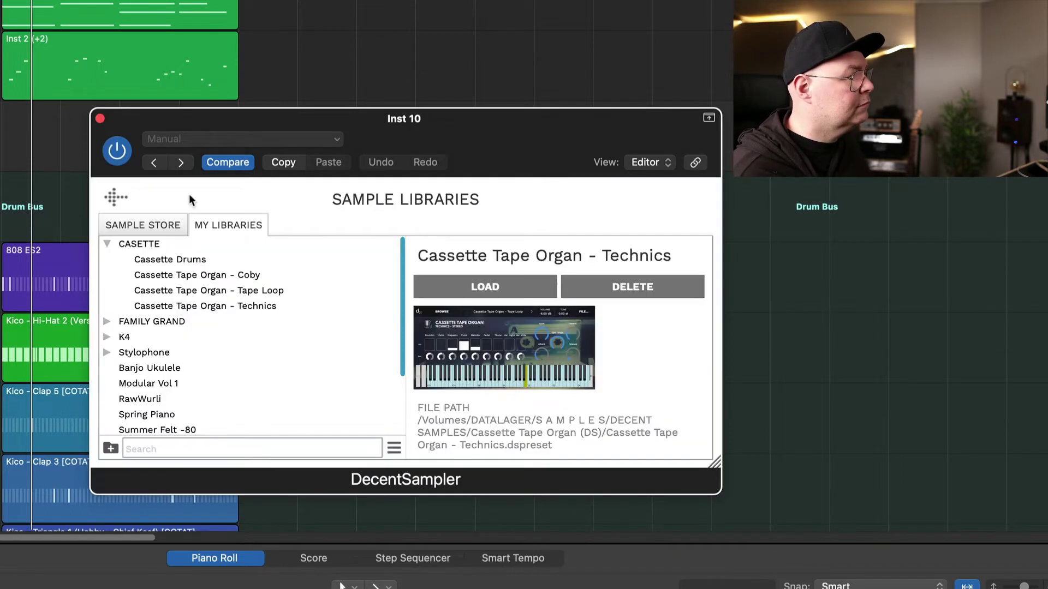
double_click(223, 290)
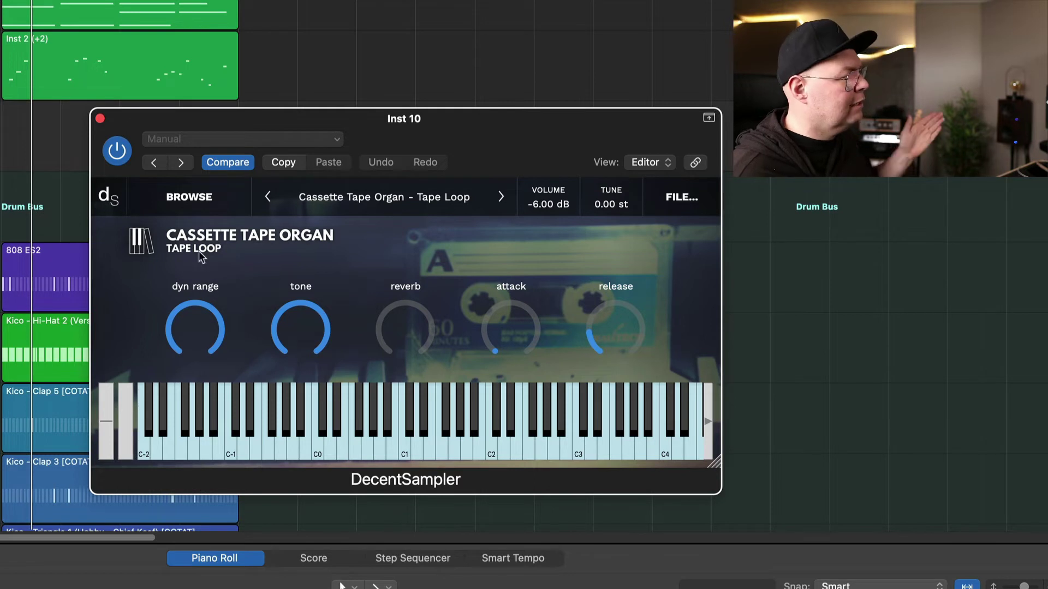
left_click_drag(162, 118, 167, 122)
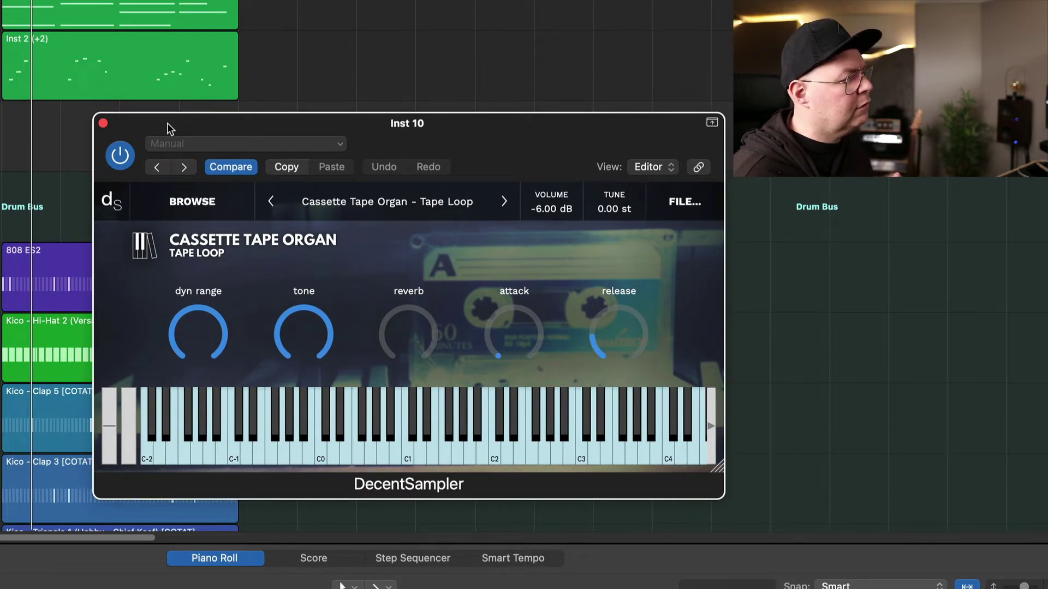
Collapse the CASETTE group and load the Family Grand preset from the FAMILY GRAND group.
left_click(172, 203)
left_click(110, 249)
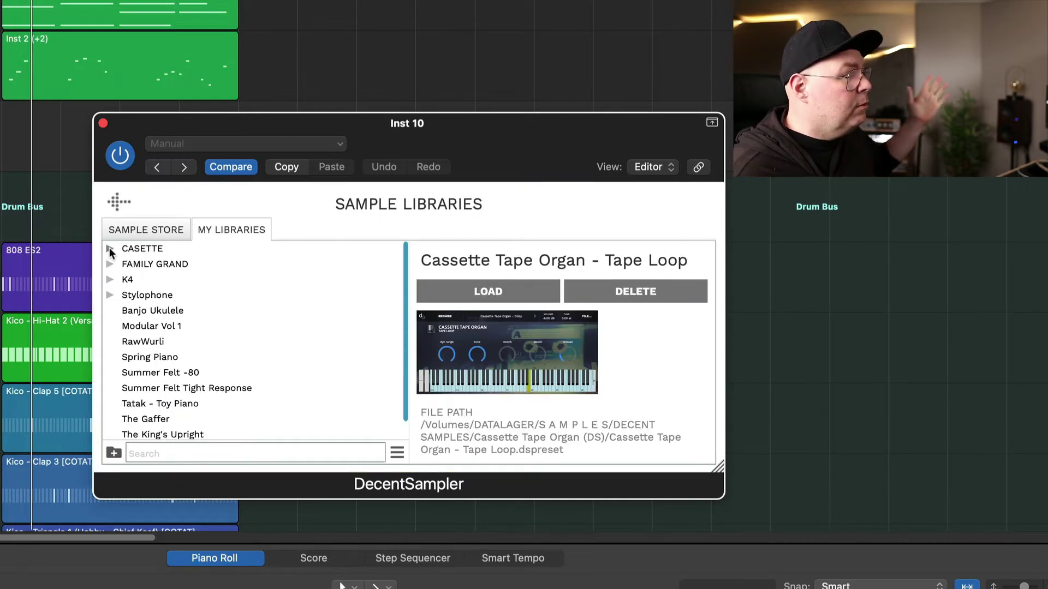
left_click(110, 264)
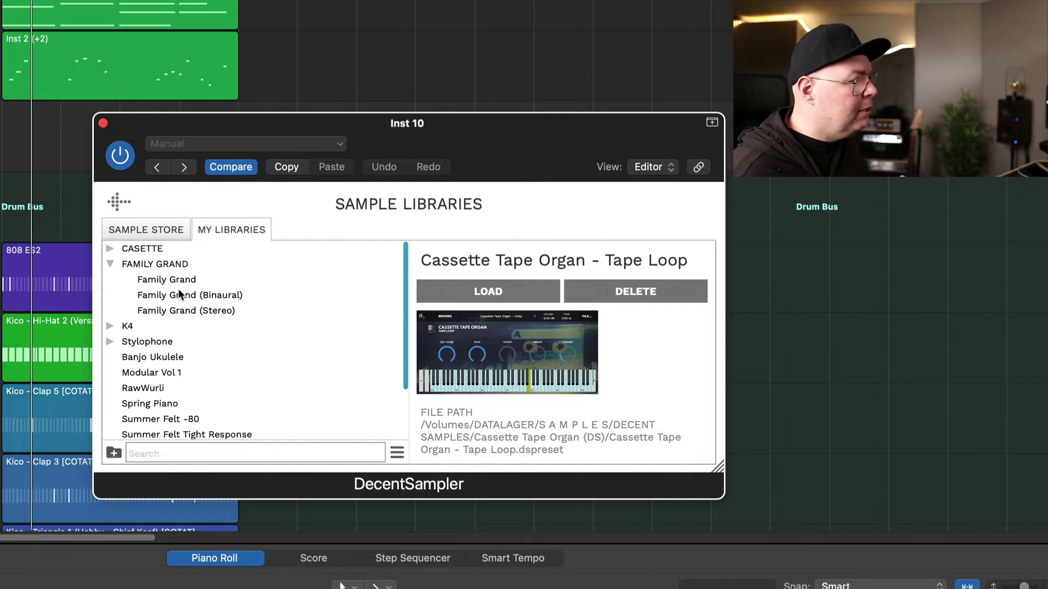
left_click(174, 279)
left_click(174, 279)
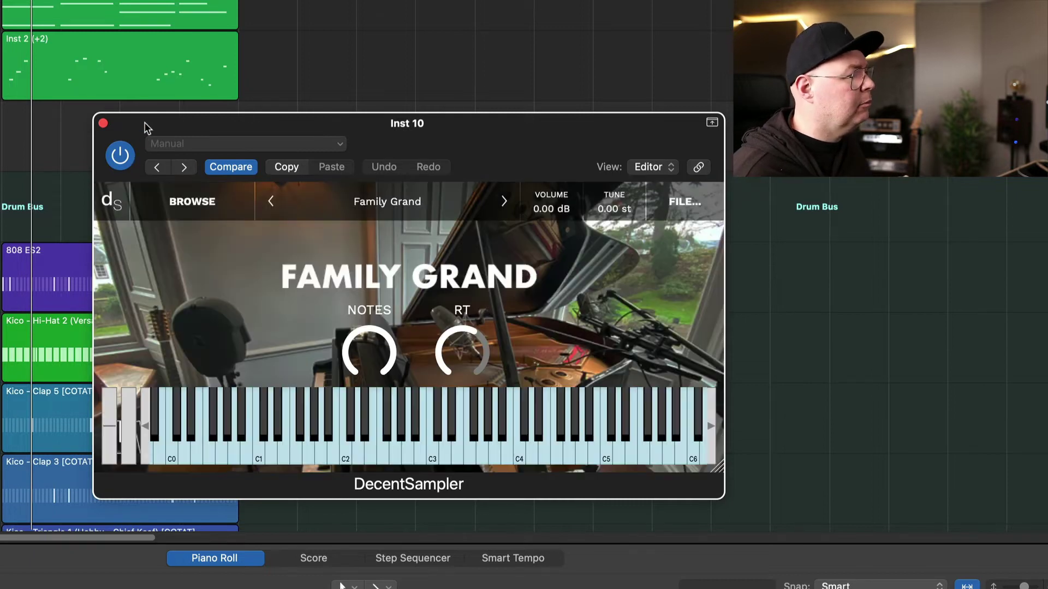
left_click_drag(142, 122, 141, 130)
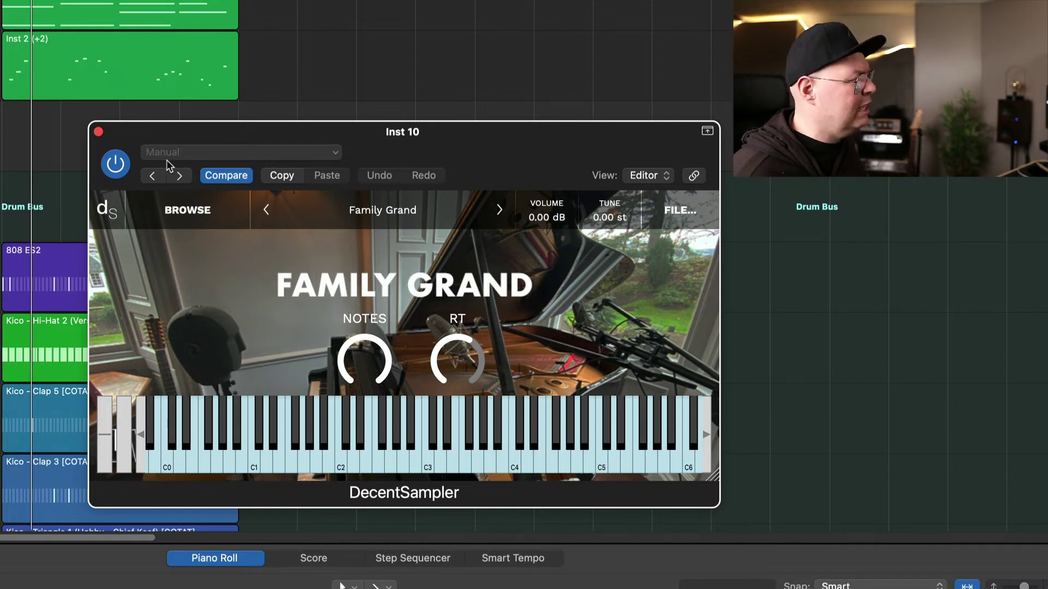
Collapse the FAMILY GRAND group and load the K4-FairPercM preset from the K4 group of My Libraries.
left_click(184, 207)
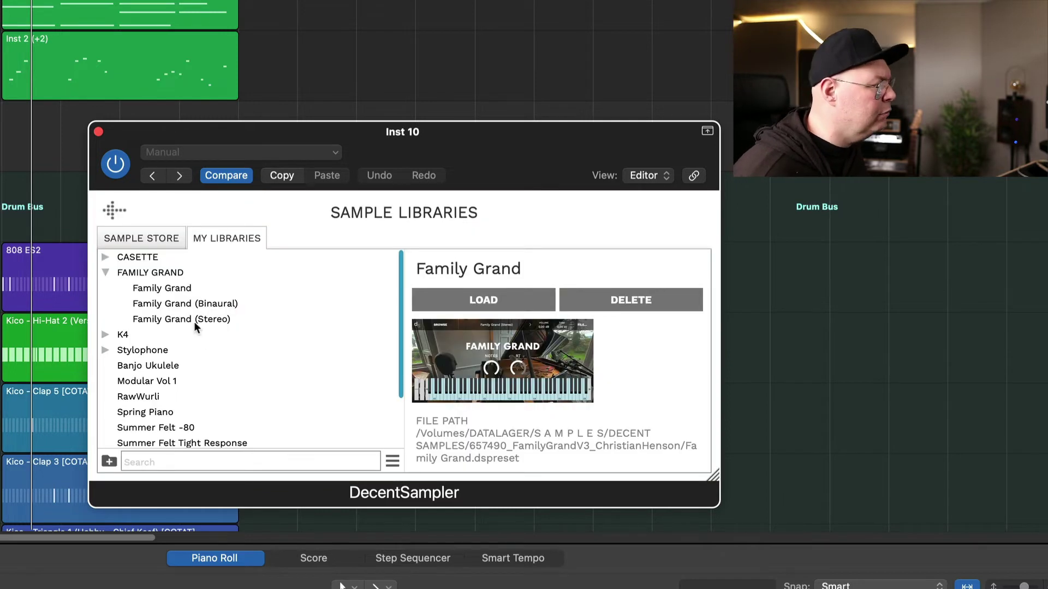
left_click(105, 272)
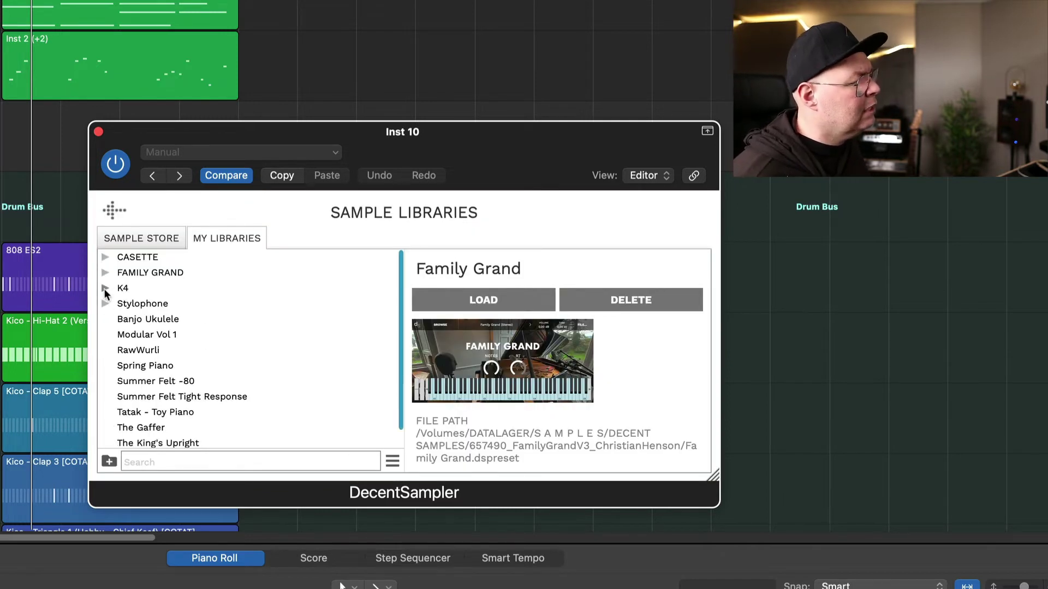
left_click(106, 289)
left_click(140, 288)
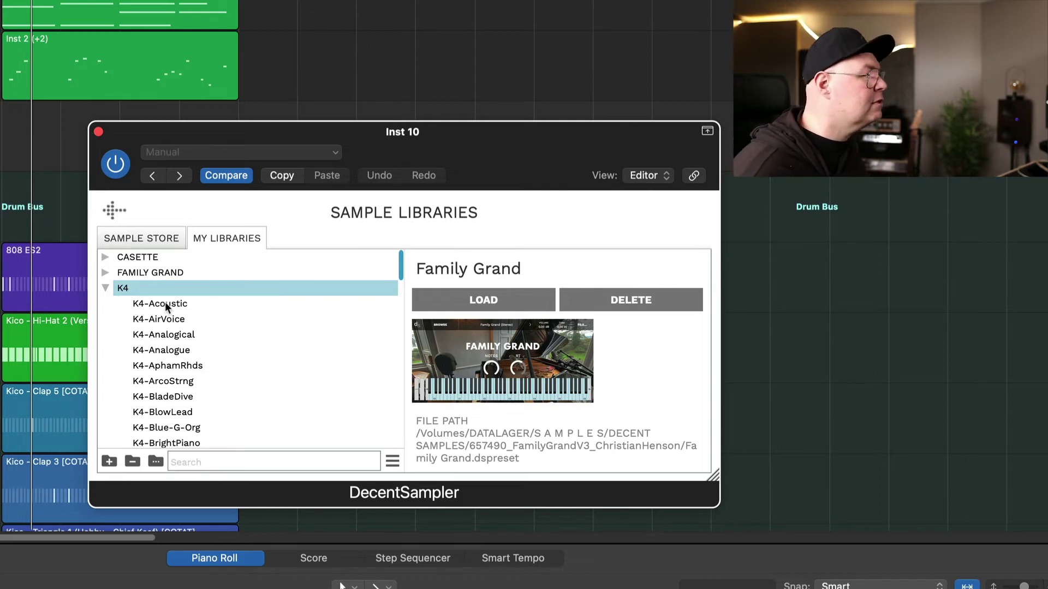
scroll(191, 372, "down", 5)
scroll(190, 366, "down", 5)
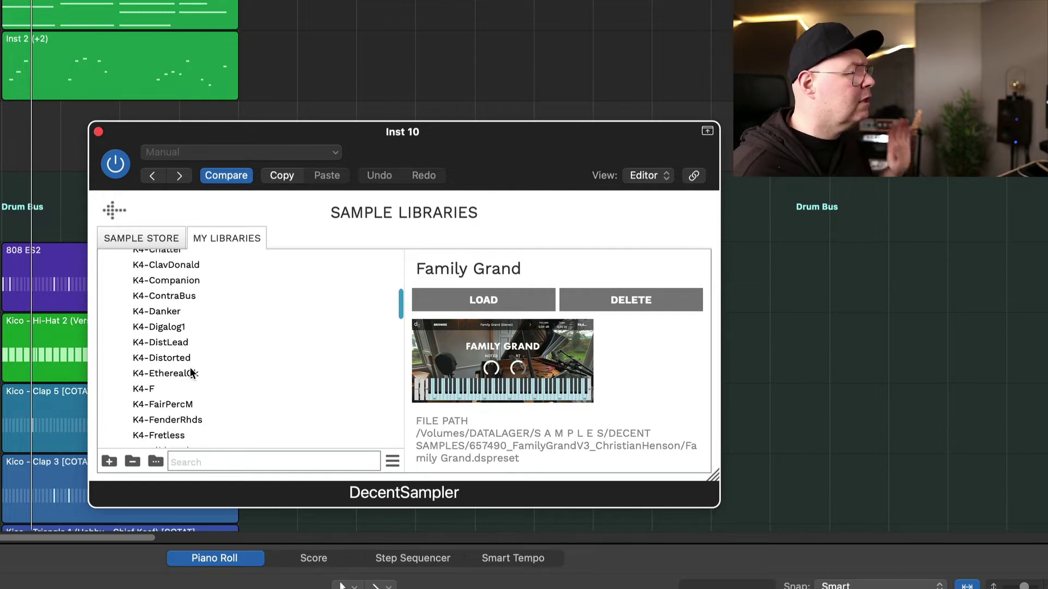
left_click(175, 405)
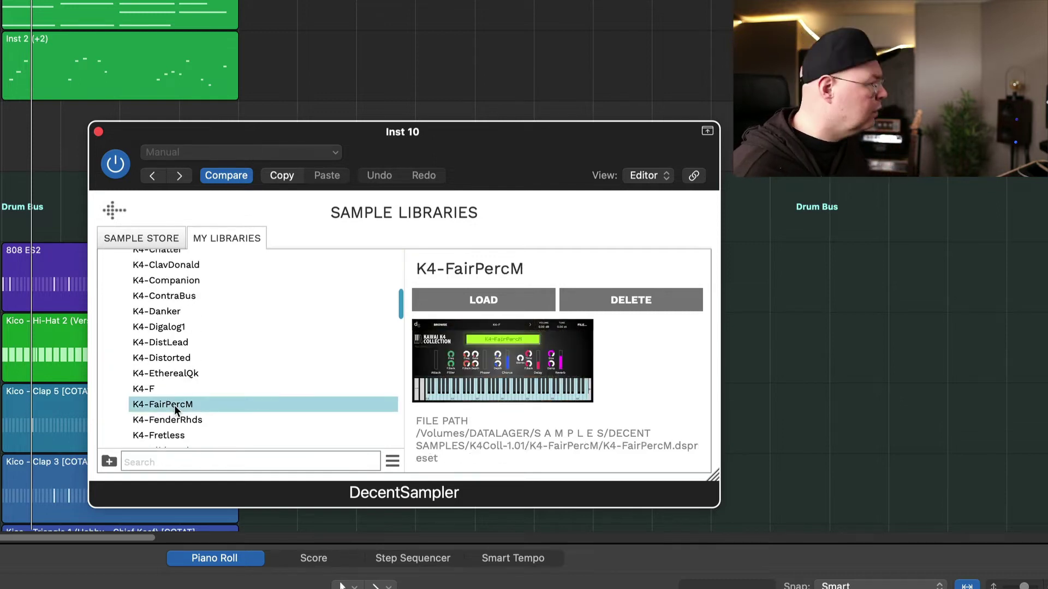
double_click(175, 405)
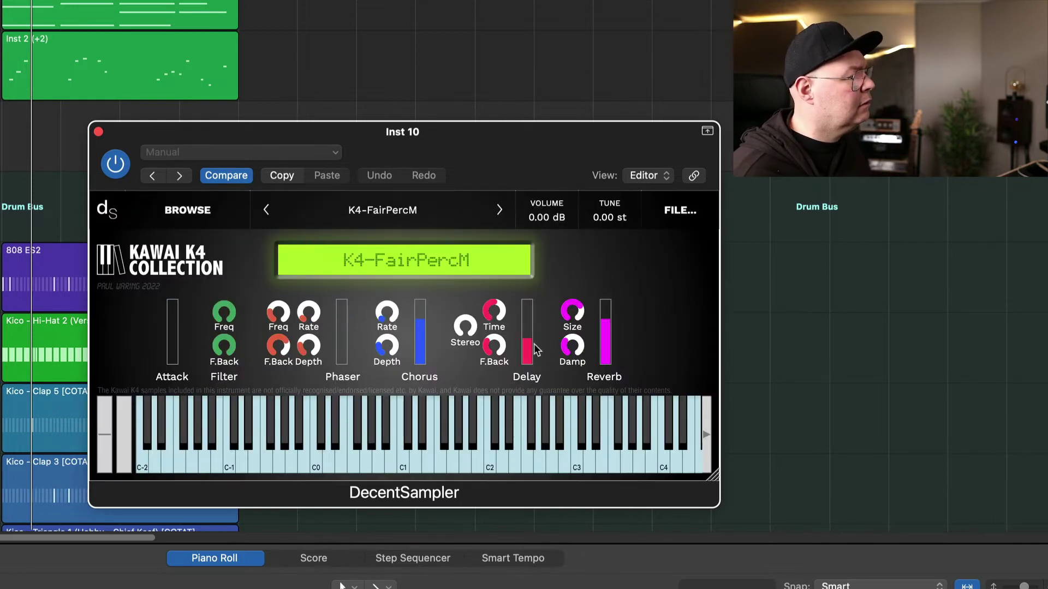
Play a note on the K4-FairPercM on-screen keyboard and switch to the K4-FenderRhds preset.
left_click(614, 427)
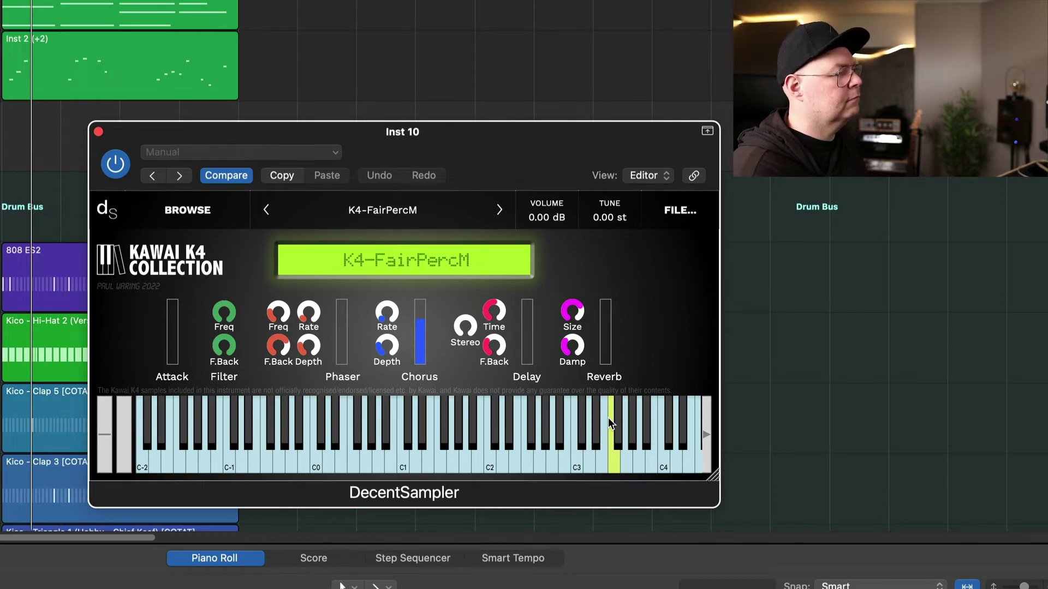
left_click(499, 210)
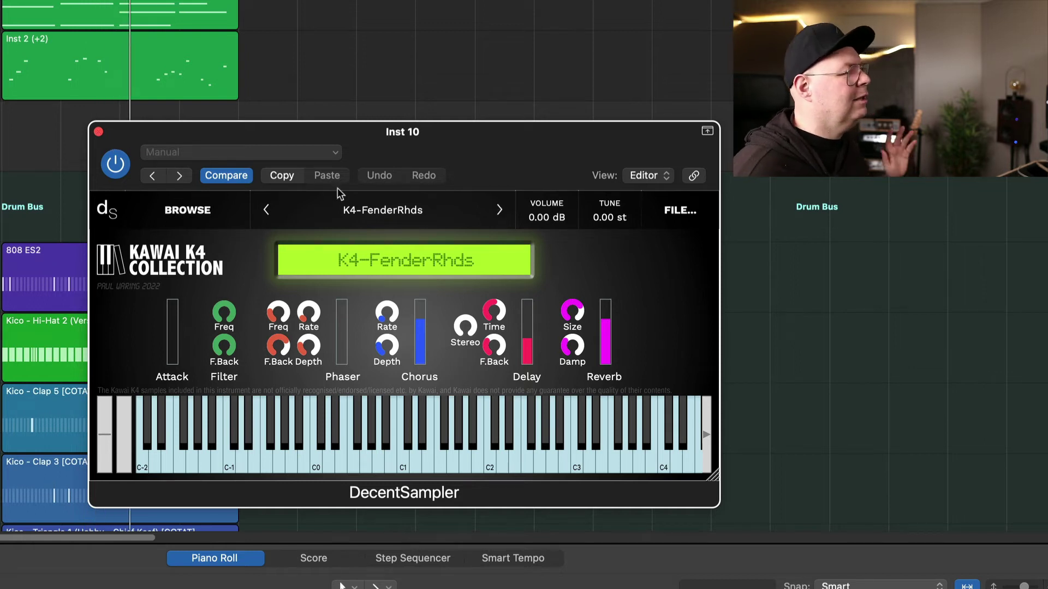
Collapse the K4 group in My Libraries and load the Banjo Ukulele preset into DecentSampler.
left_click(173, 210)
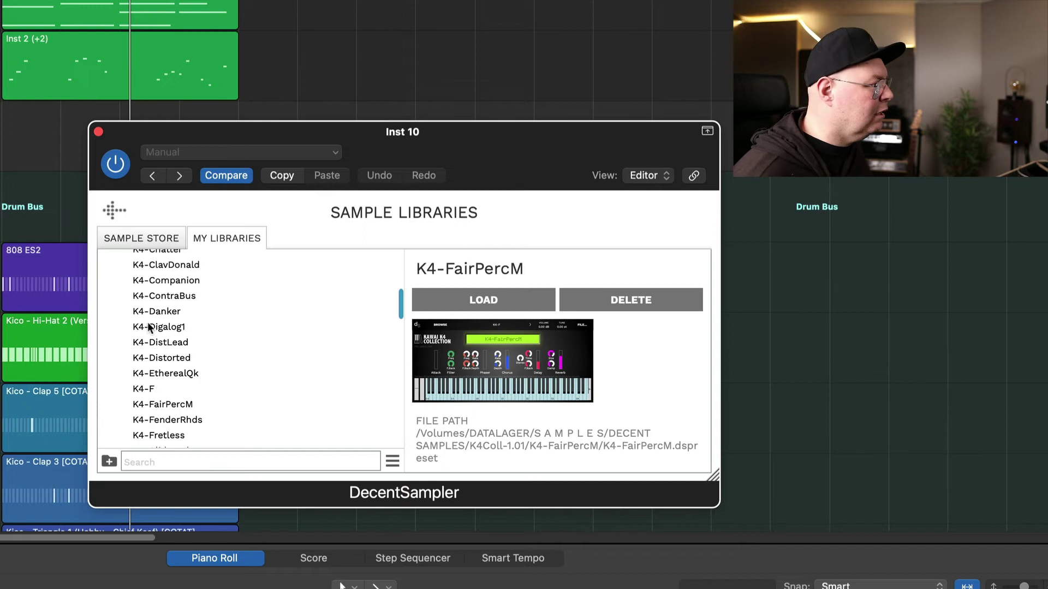
scroll(148, 322, "up", 10)
left_click(107, 287)
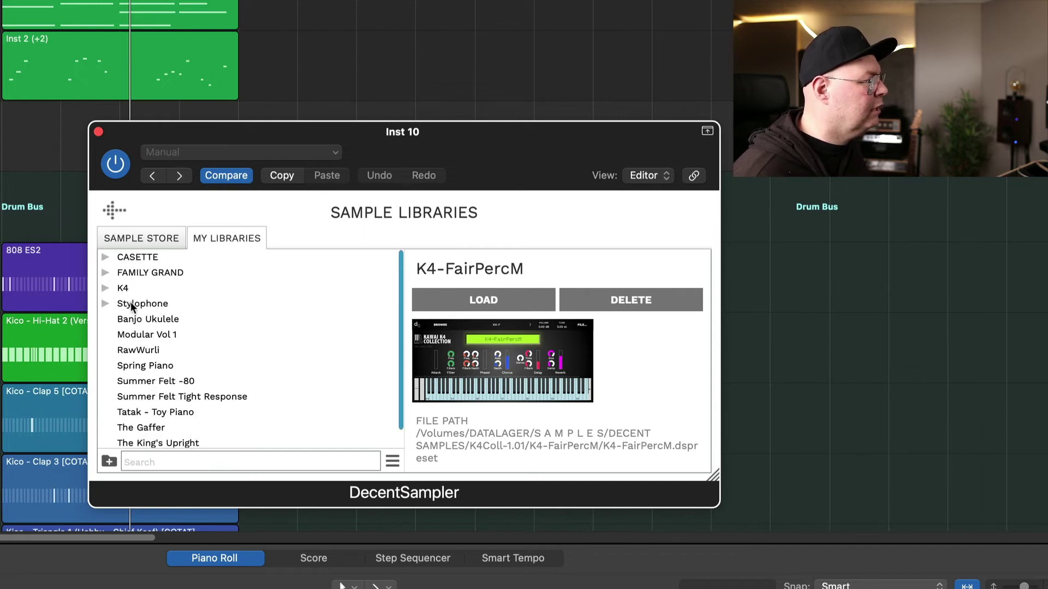
left_click(140, 320)
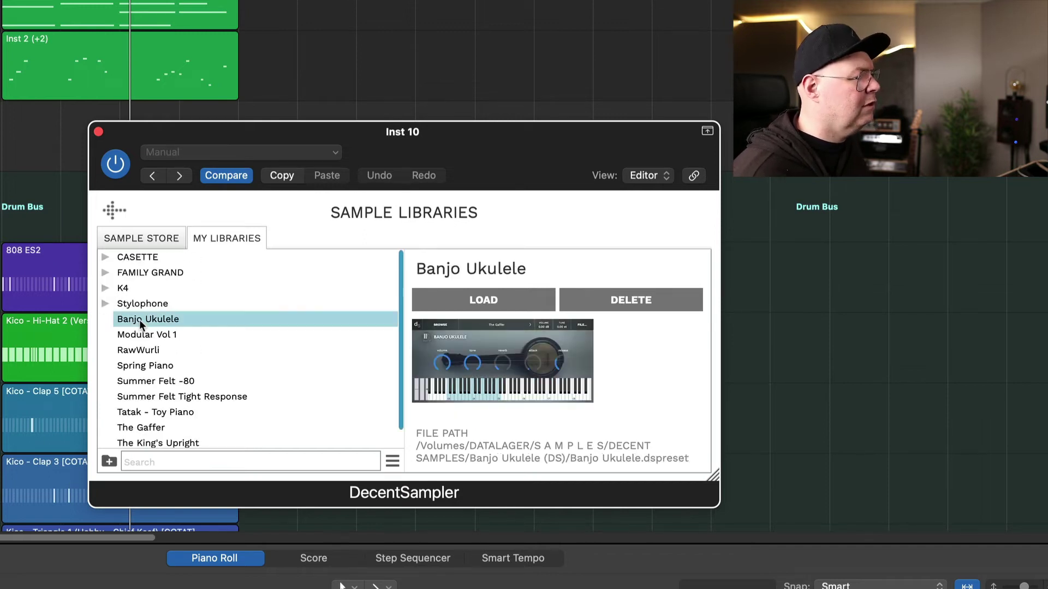
double_click(139, 320)
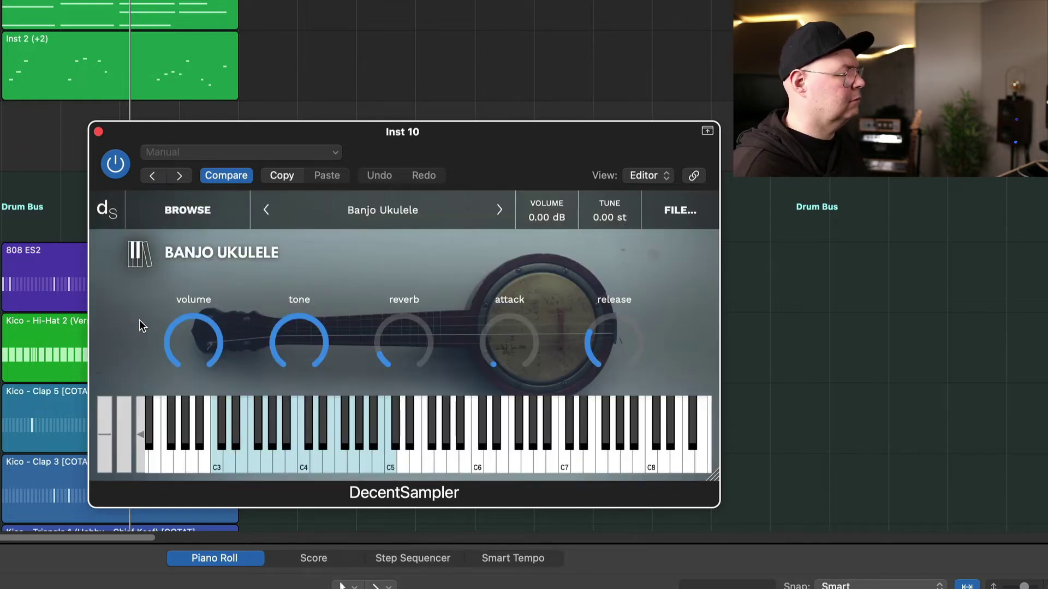
Load the Spring Piano preset from My Libraries into DecentSampler on Inst 10.
left_click(185, 217)
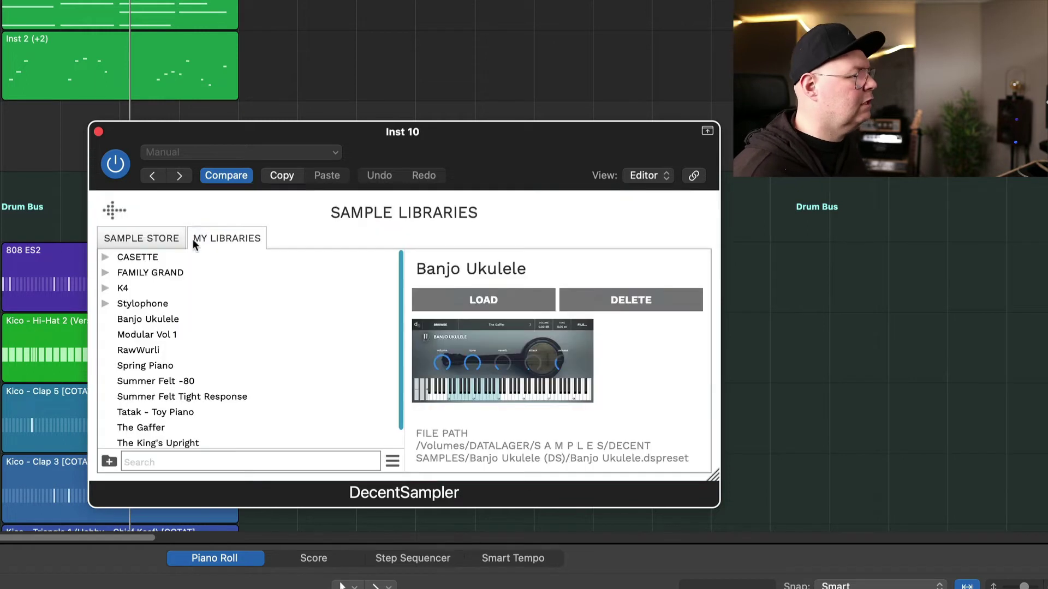
left_click(159, 366)
double_click(158, 365)
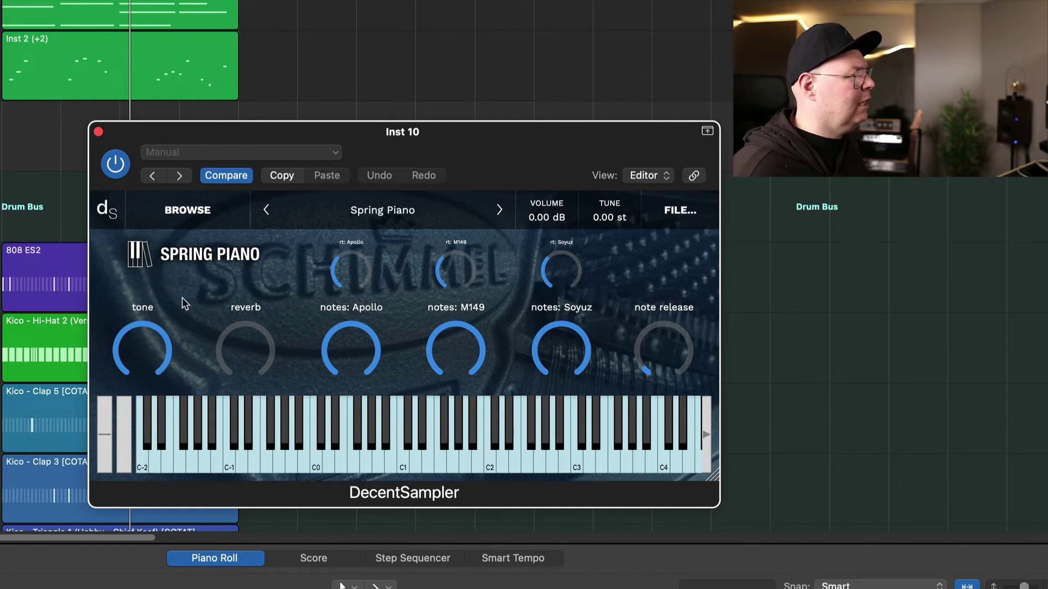
Load the Tatak - Toy Piano preset from My Libraries into DecentSampler on Inst 10.
left_click(183, 214)
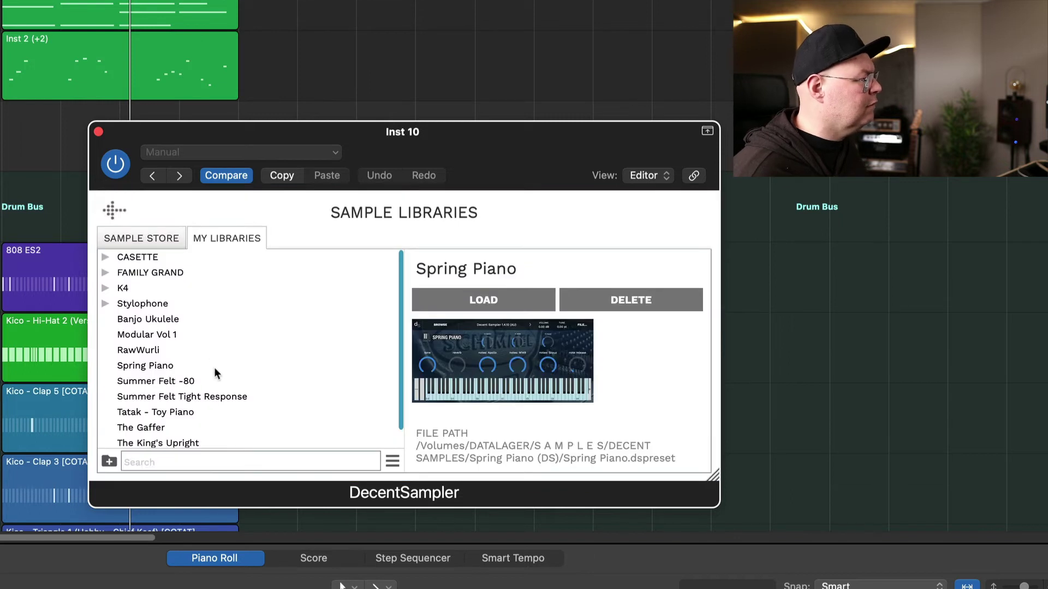
scroll(205, 423, "down", 1)
double_click(176, 395)
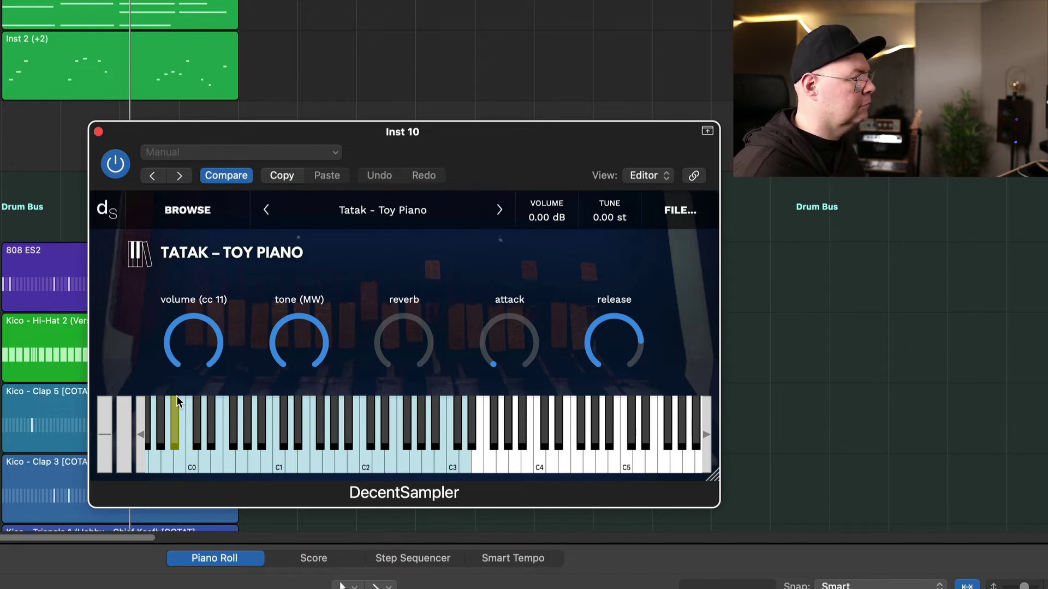
Load The Gaffer preset, turn its PITCHED and DAVE levels fully down, and raise M149 to maximum.
left_click(180, 218)
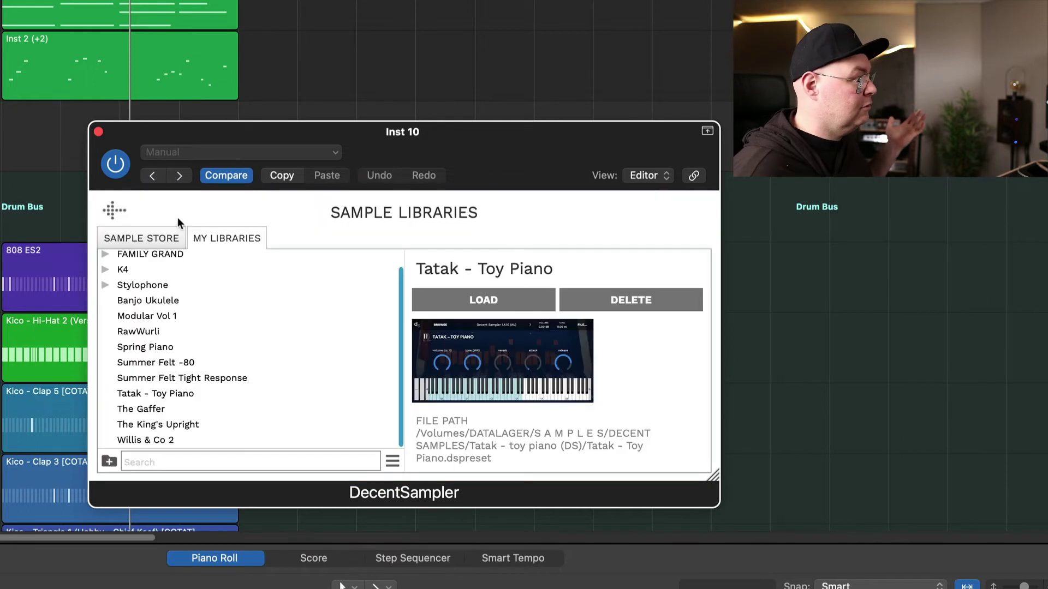
double_click(139, 409)
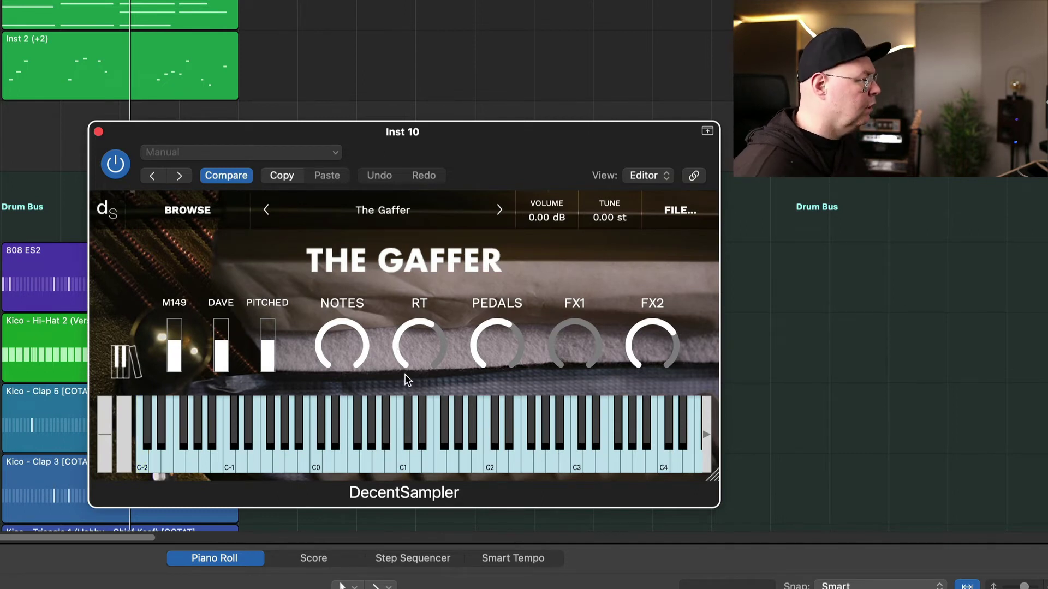
left_click(267, 352)
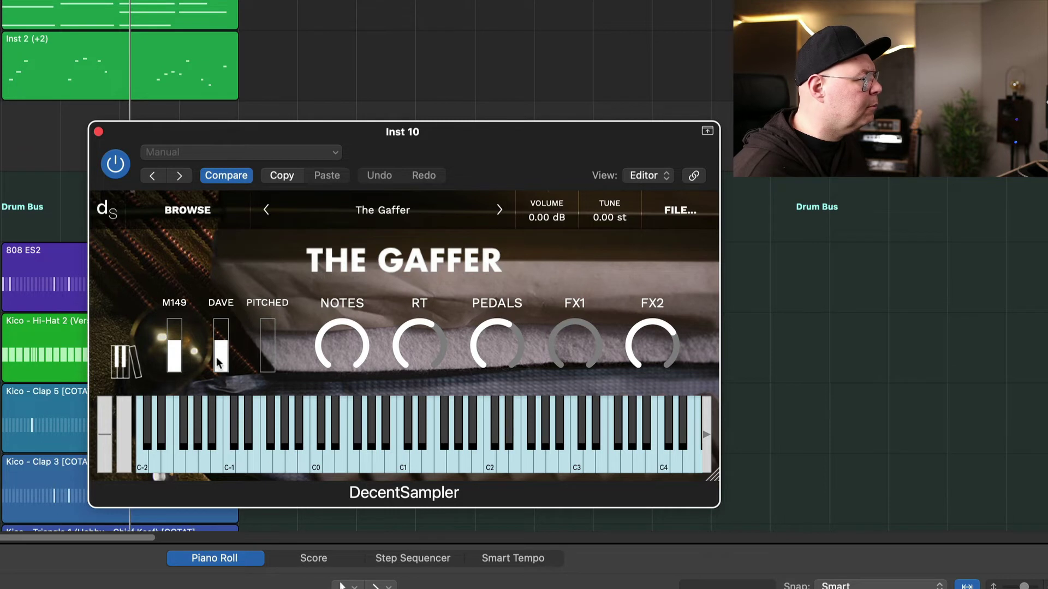
left_click_drag(225, 350, 223, 308)
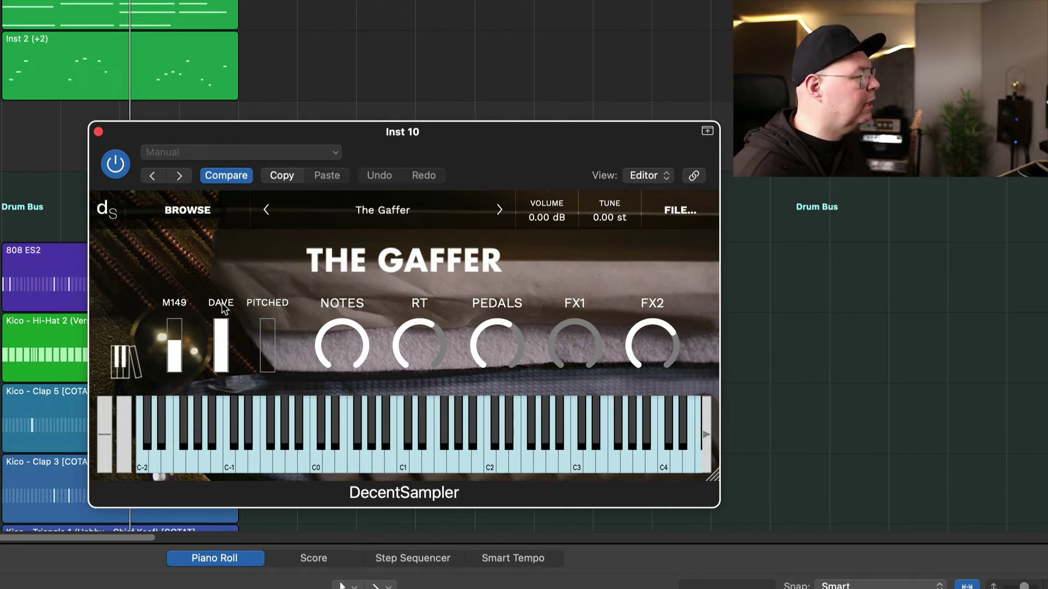
left_click(224, 328)
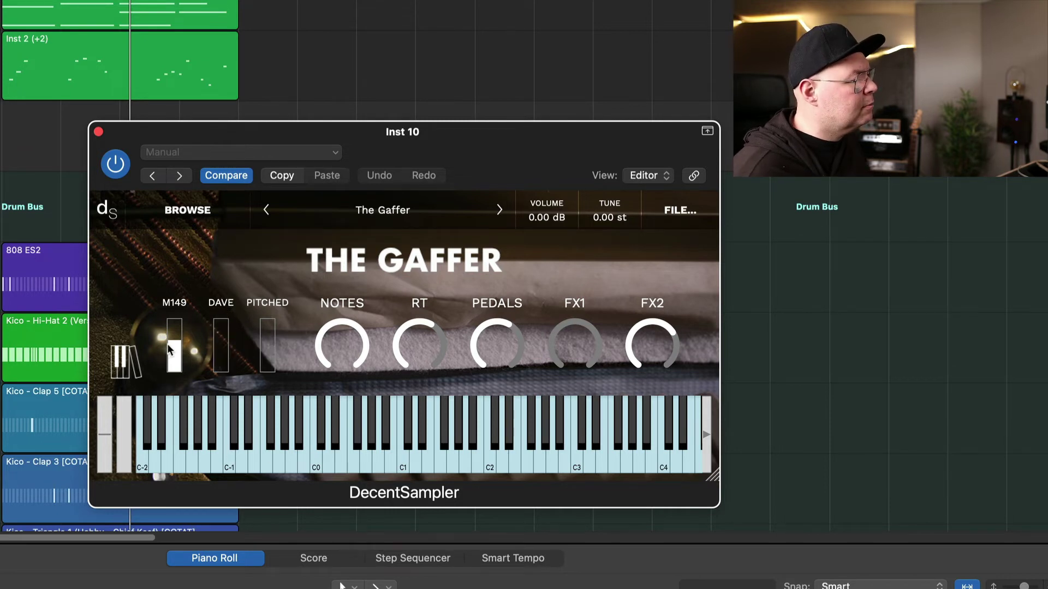
left_click_drag(169, 349, 180, 303)
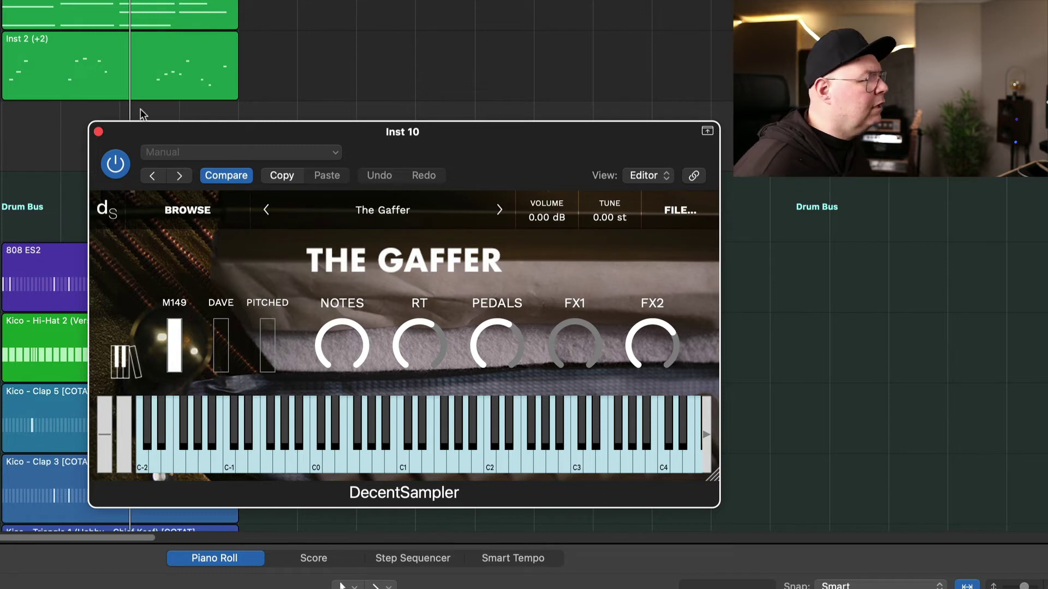
Reposition the plug-in window slightly and load The King's Upright preset from My Libraries.
left_click_drag(145, 132, 155, 137)
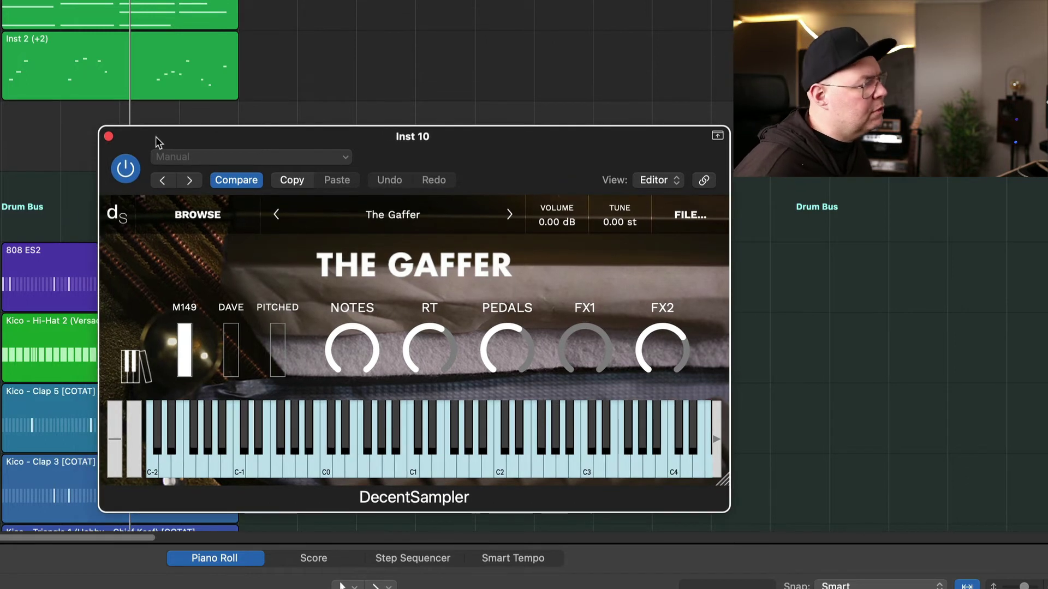
left_click(188, 215)
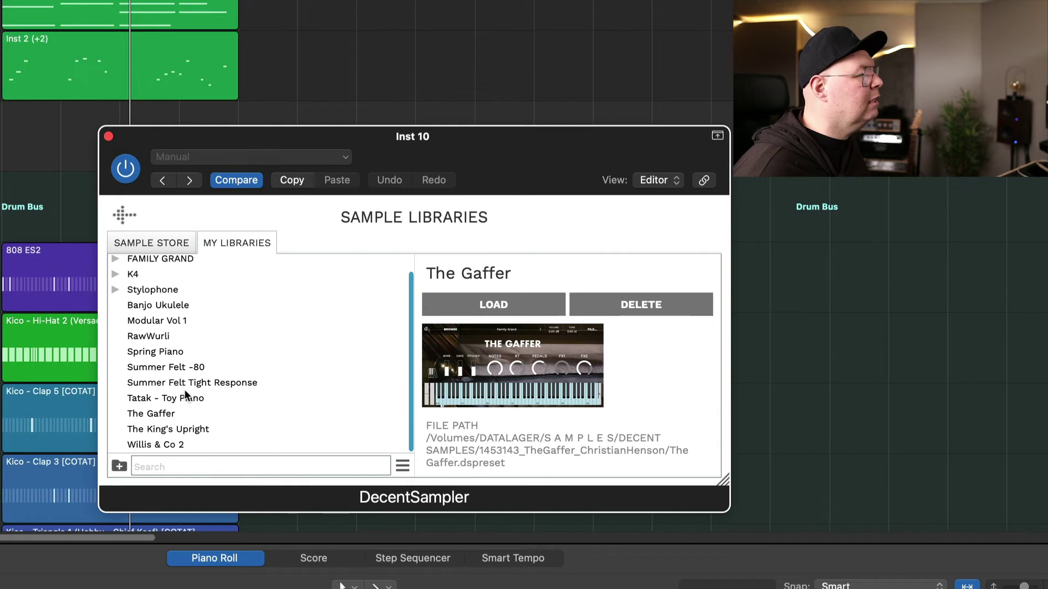
double_click(187, 428)
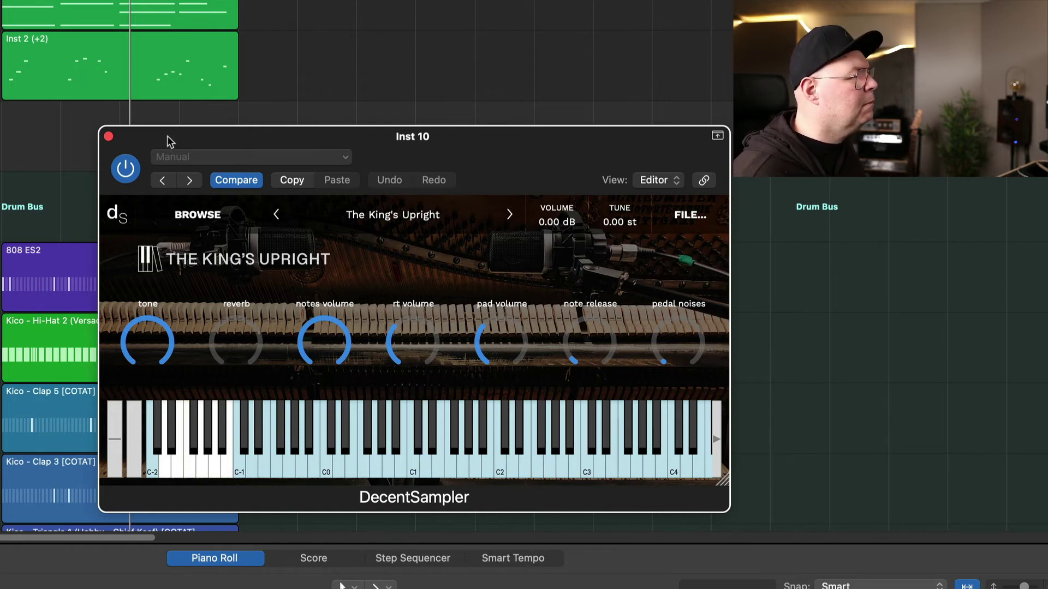
Load the Willis & Co 2 preset from My Libraries into DecentSampler on Inst 10.
left_click_drag(169, 142, 168, 148)
left_click(192, 219)
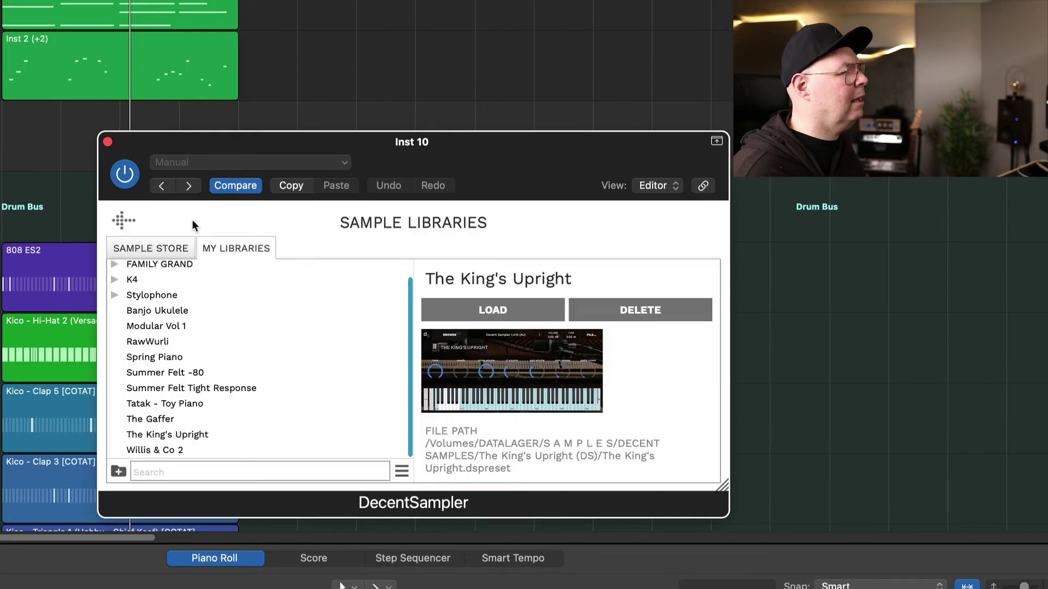
left_click(165, 451)
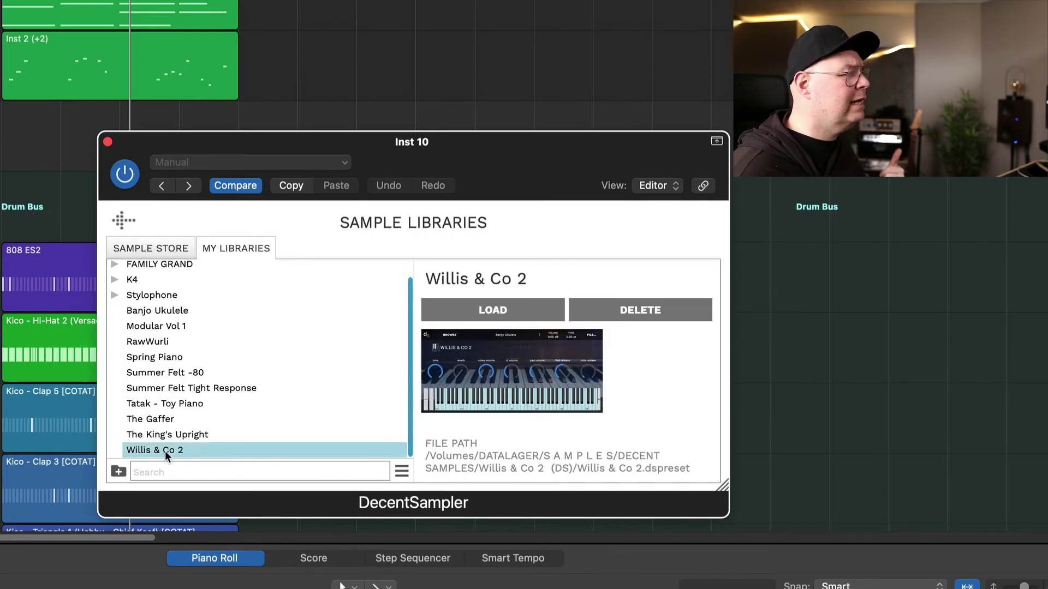
double_click(165, 451)
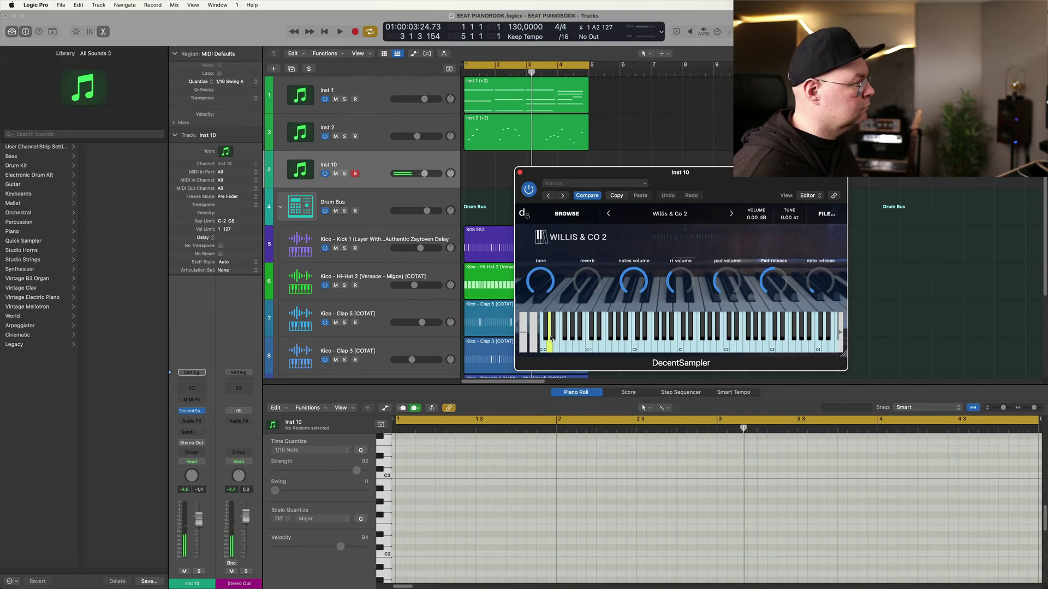
Close the DecentSampler window and delete the Inst 10 track.
left_click(108, 142)
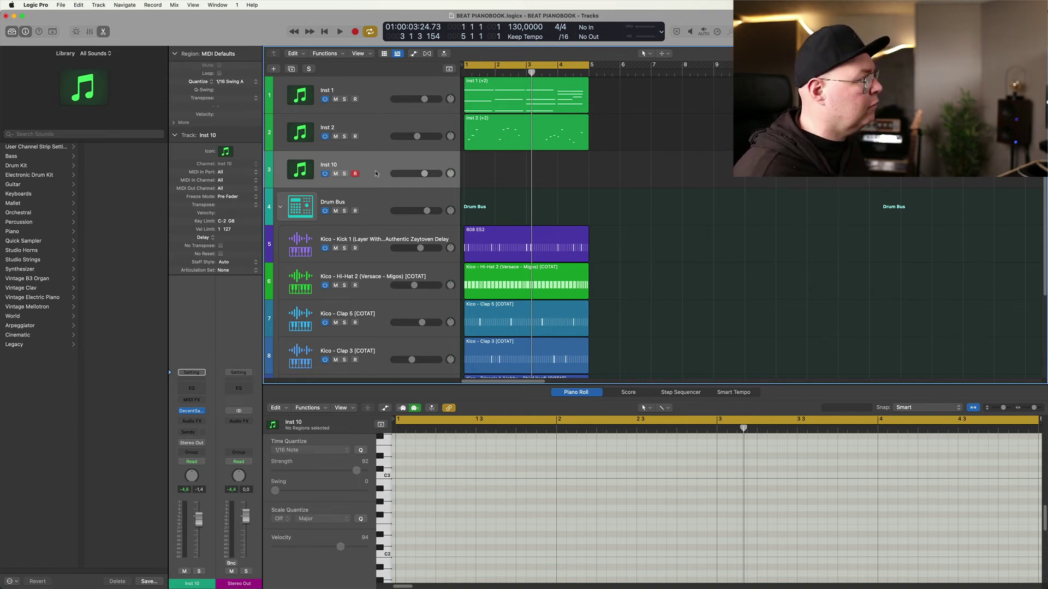
key("super+BackSpace")
key("Return")
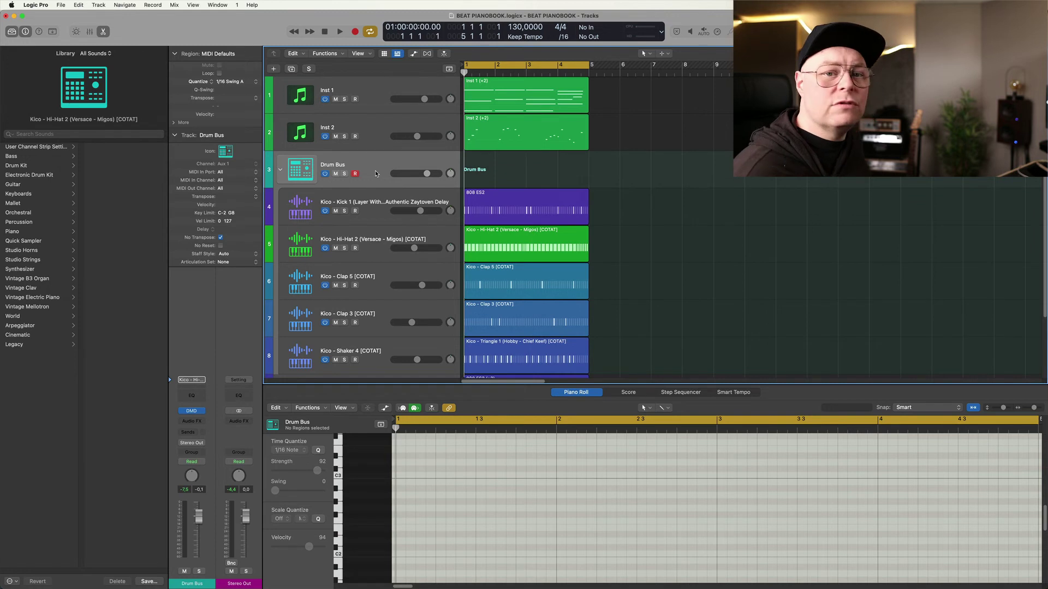
Play the beat briefly from the start, stop it, and solo the Inst 1 and Inst 2 tracks.
key("space")
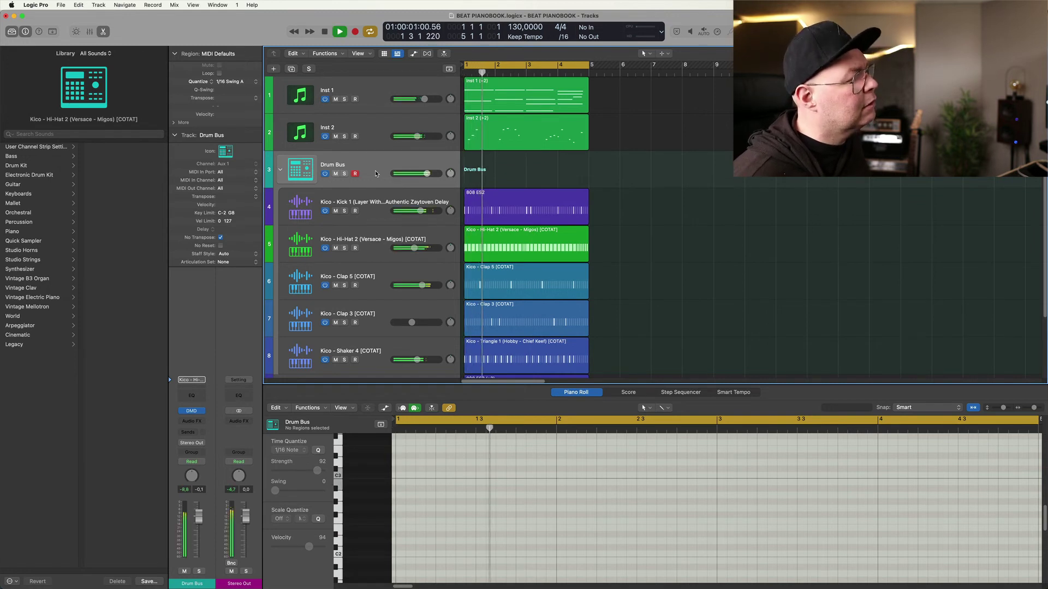
key("space")
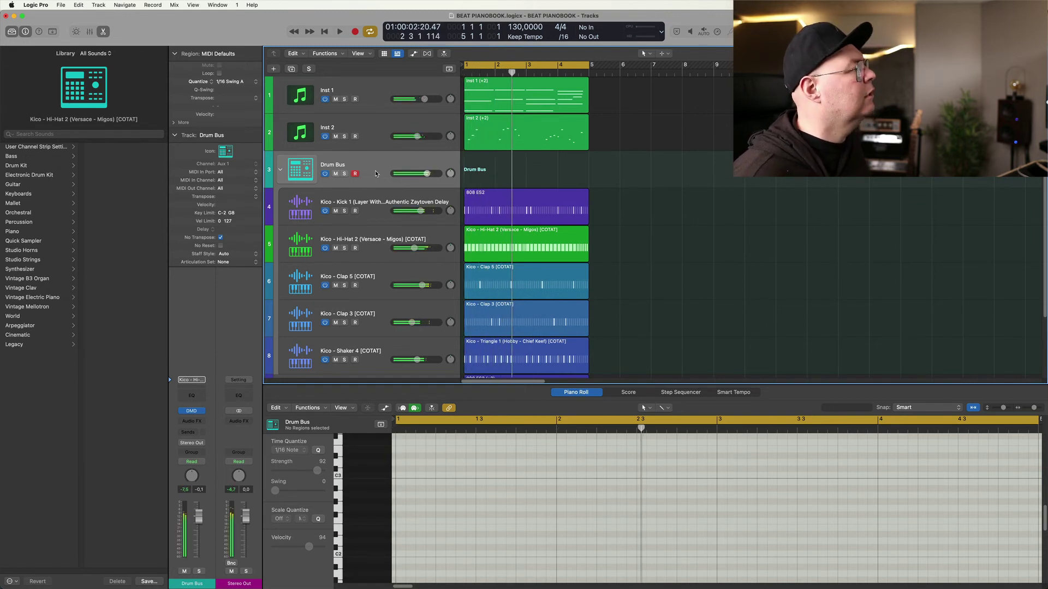
left_click(344, 99)
left_click(343, 136)
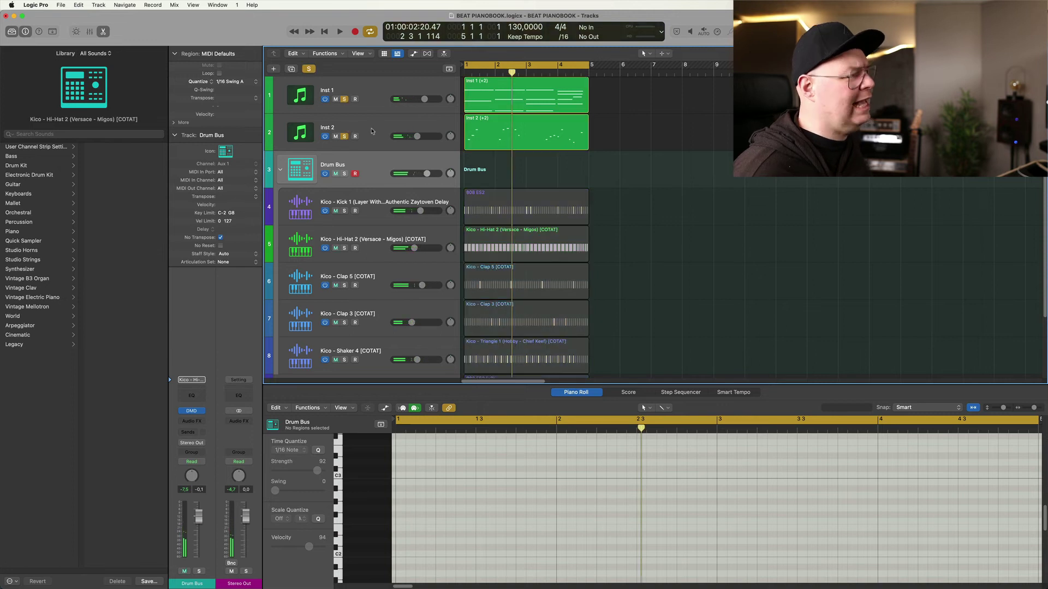
Duplicate the Inst 1 track with its DecentSampler settings and select the new track below it.
left_click(378, 131)
left_click(373, 95)
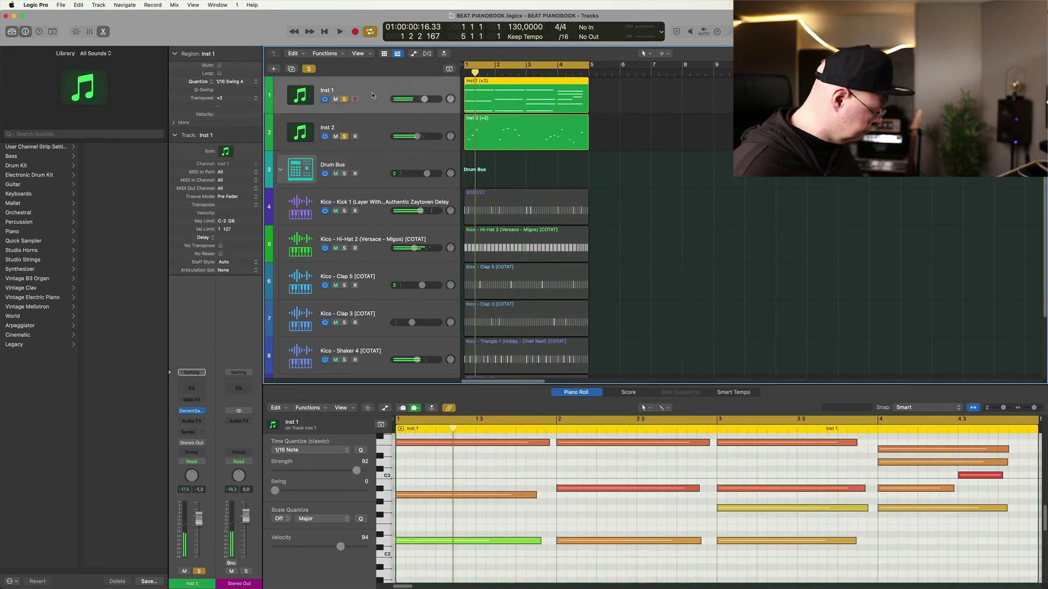
key("super+d")
left_click(372, 129)
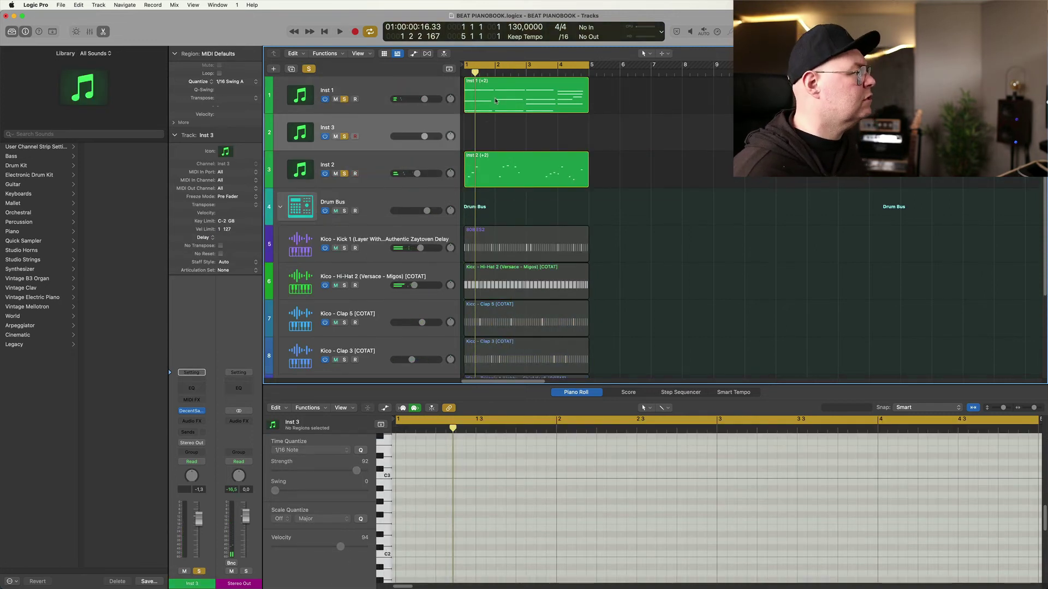
Copy the Inst 1 region onto the Inst 3 track and load Spring Piano from My Libraries into its DecentSampler.
left_click_drag(496, 101, 494, 137)
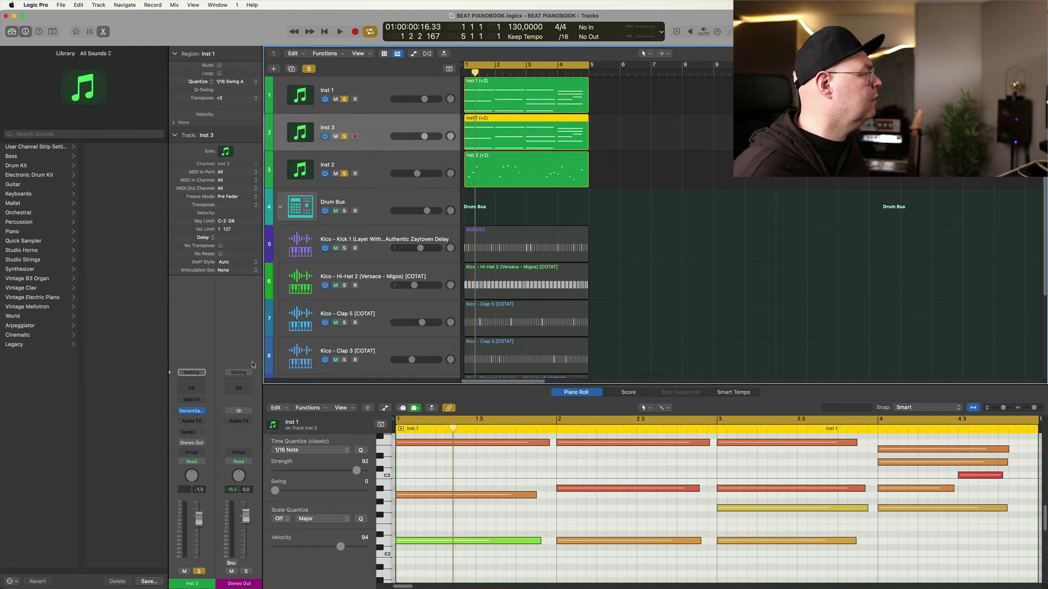
left_click(193, 410)
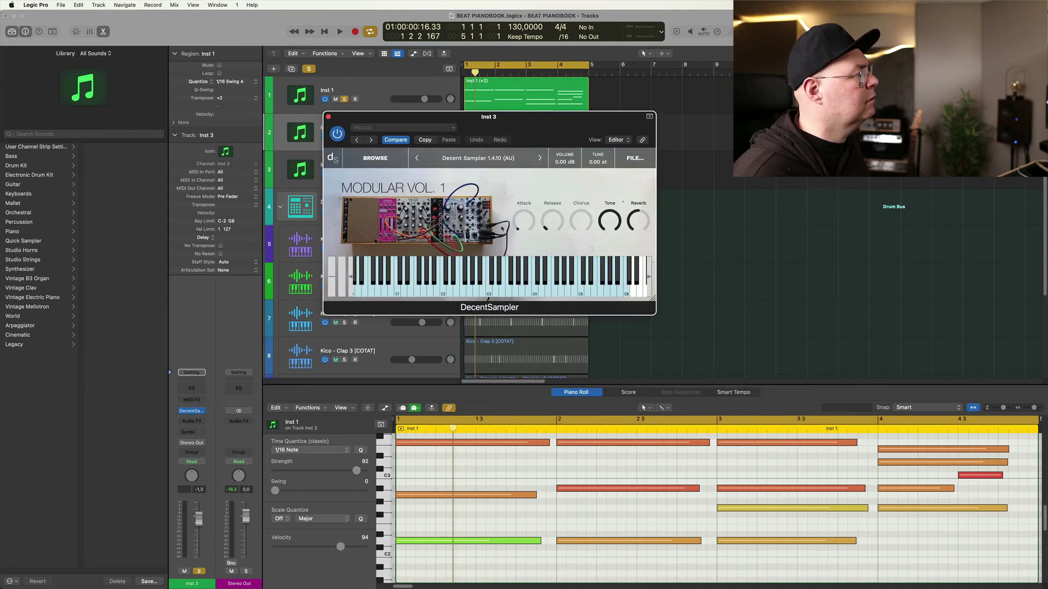
left_click(388, 172)
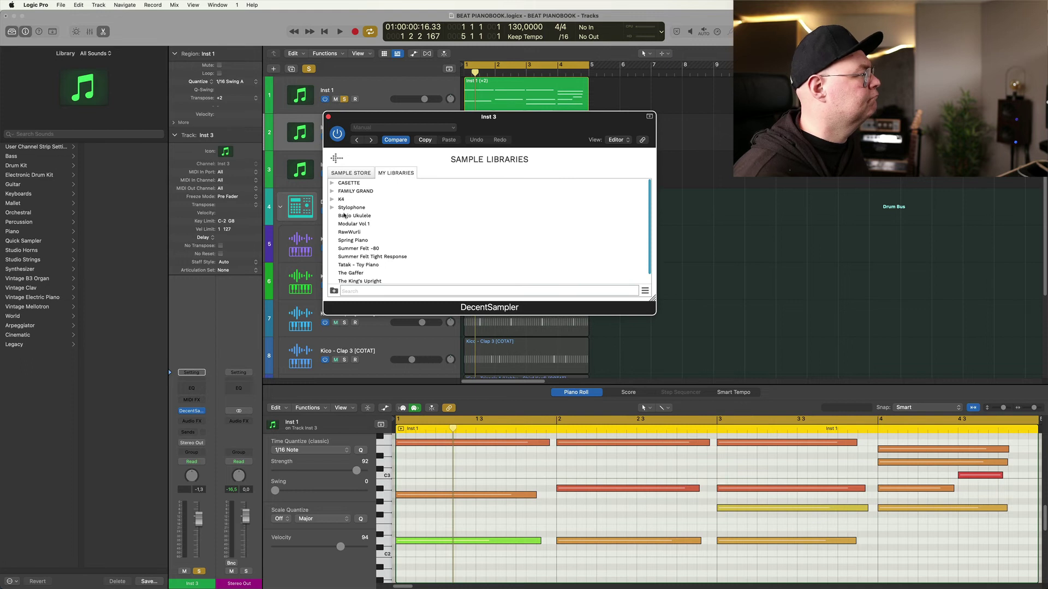
left_click(363, 241)
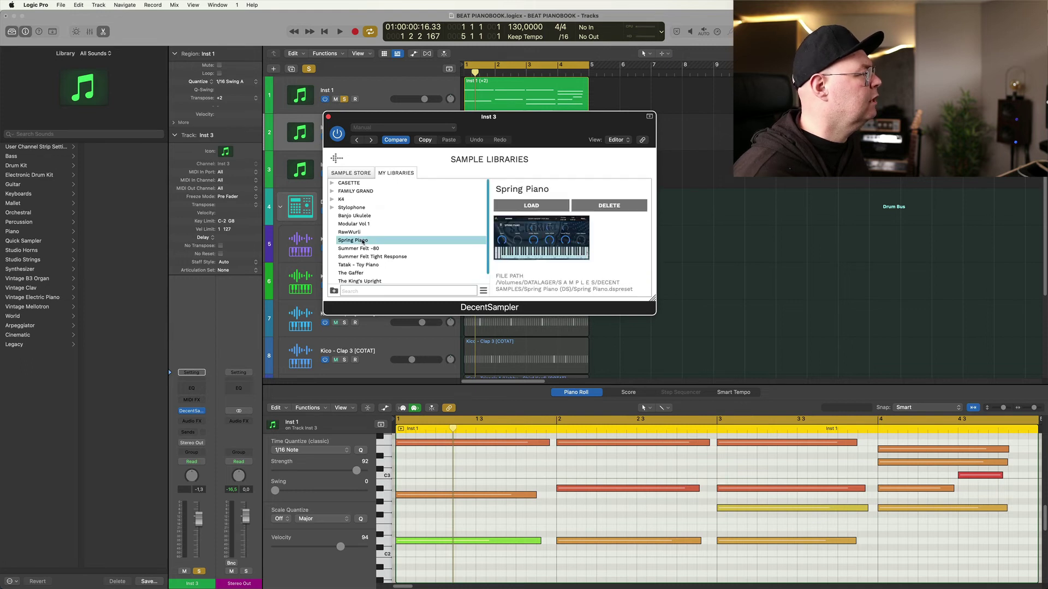
double_click(389, 241)
Close the DecentSampler window, unsolo Inst 1 and Inst 2, and audition the soloed Inst 3 track.
key("space")
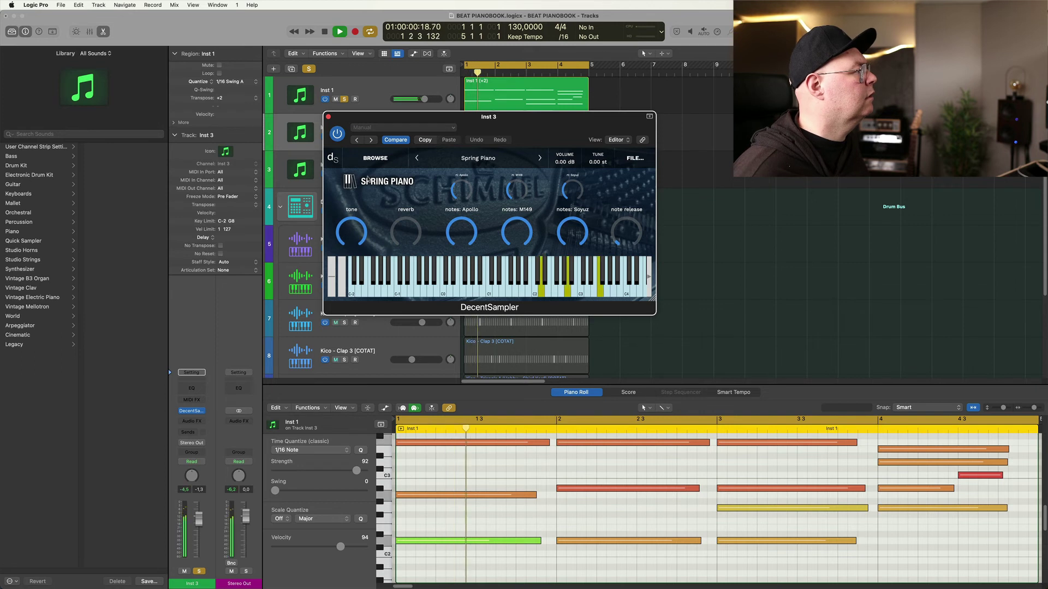
left_click(328, 118)
left_click(344, 99)
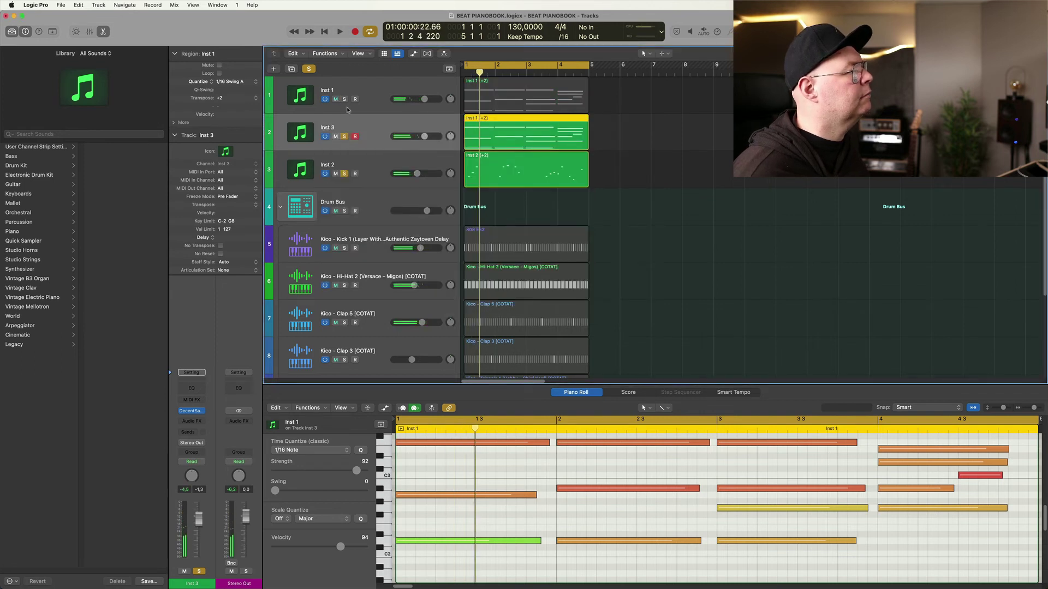
left_click(344, 173)
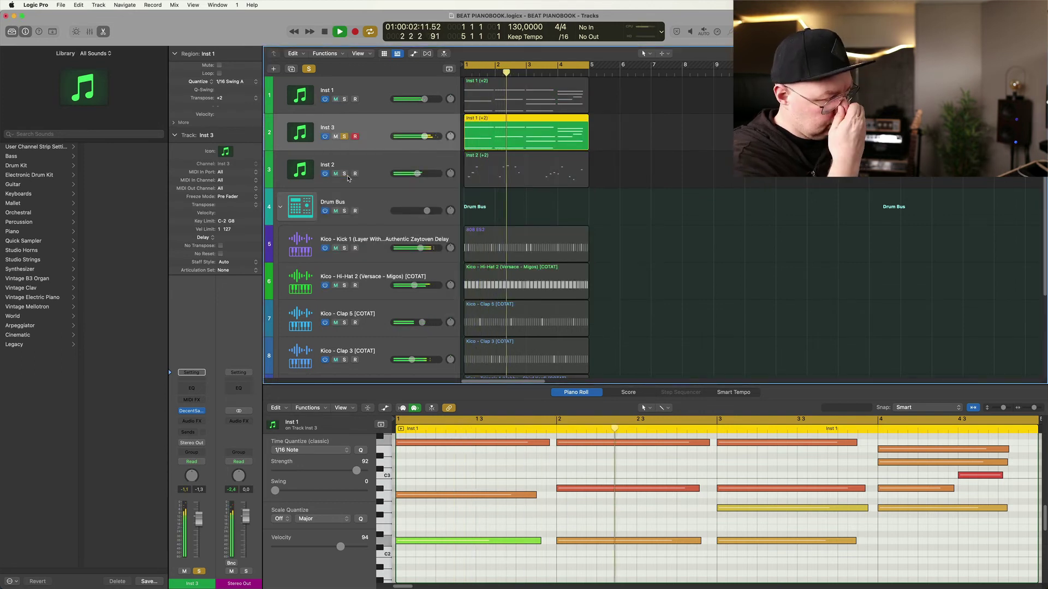
key("space")
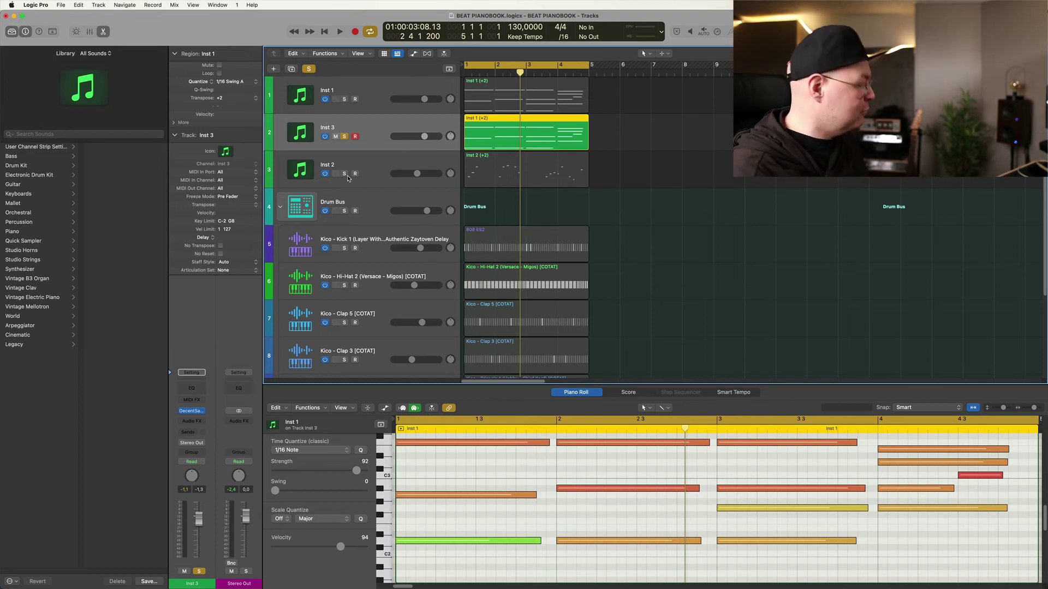
key("space")
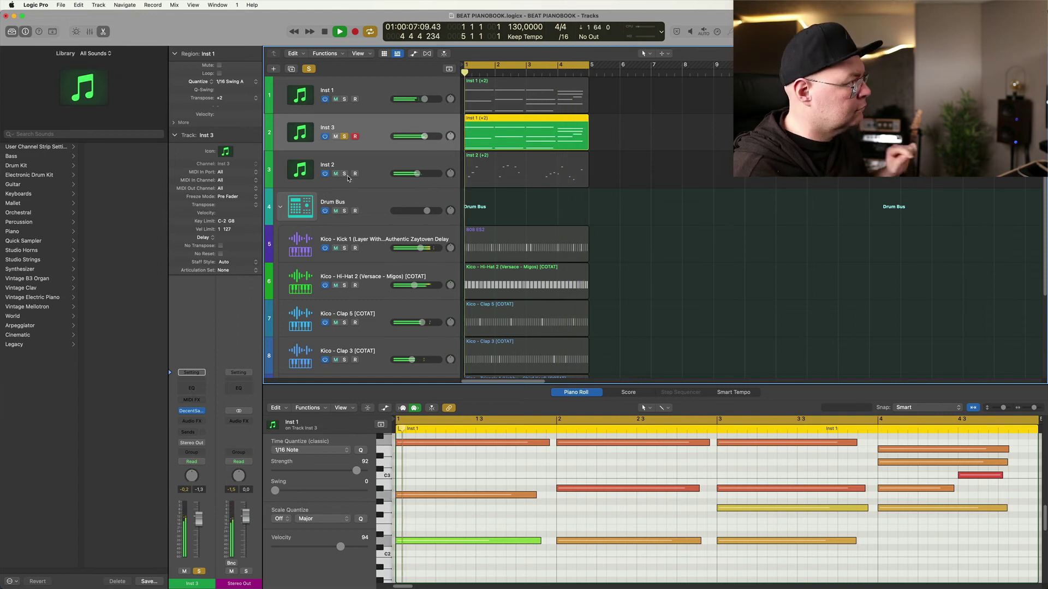
key("space")
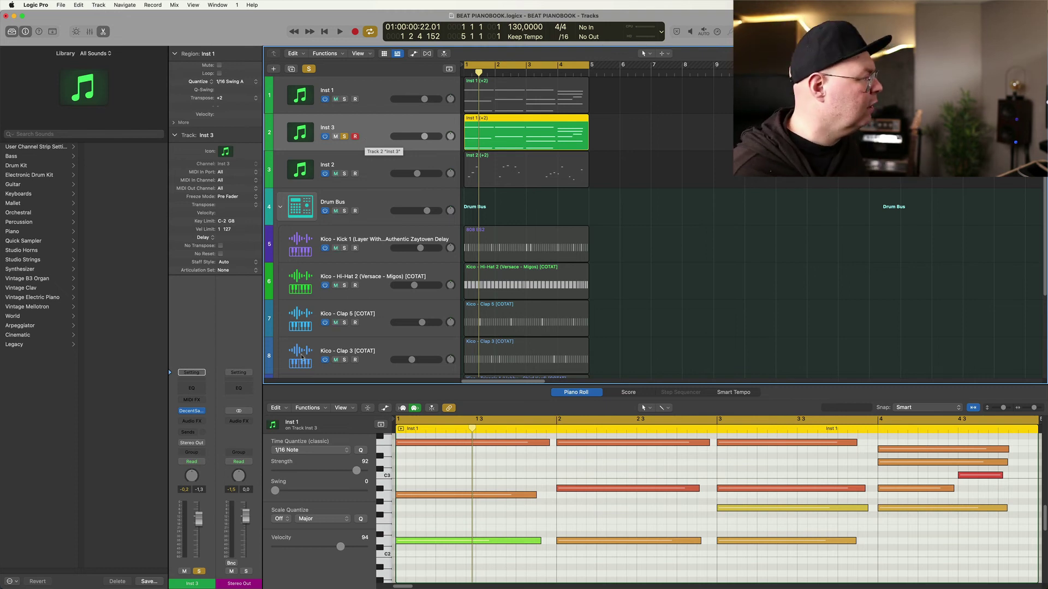
Switch to Chrome and show the pianobook page with the Decent Sampler sample packs.
key("super+Tab")
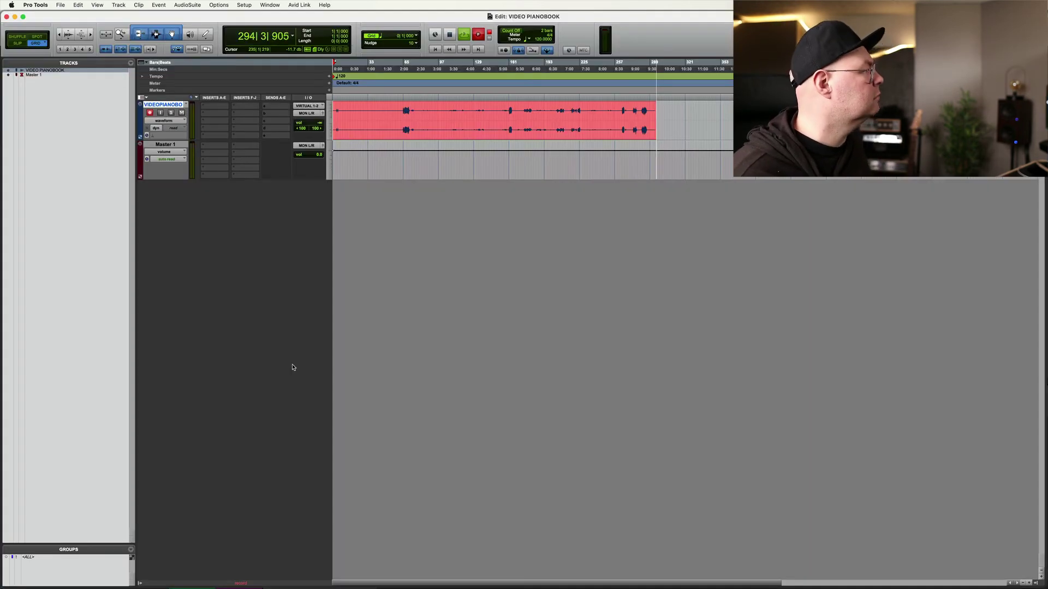
key("super+Tab")
key("super+Tab")
key("super+Tab")
key("super+Tab")
key("super+Tab")
key("super+Tab")
key("super+Tab")
key("super+Tab")
key("super+Tab")
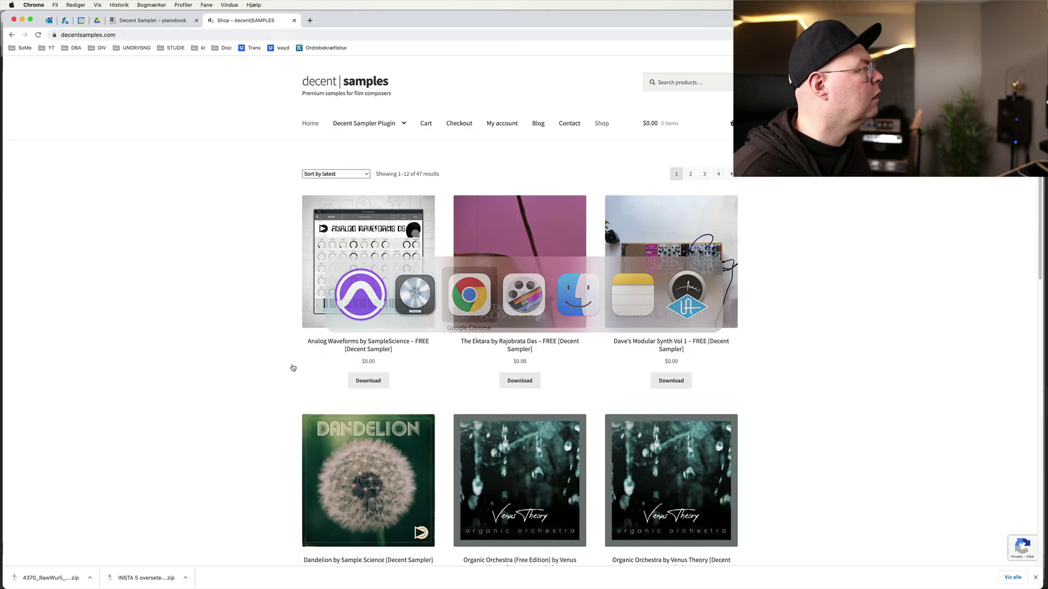
left_click(154, 21)
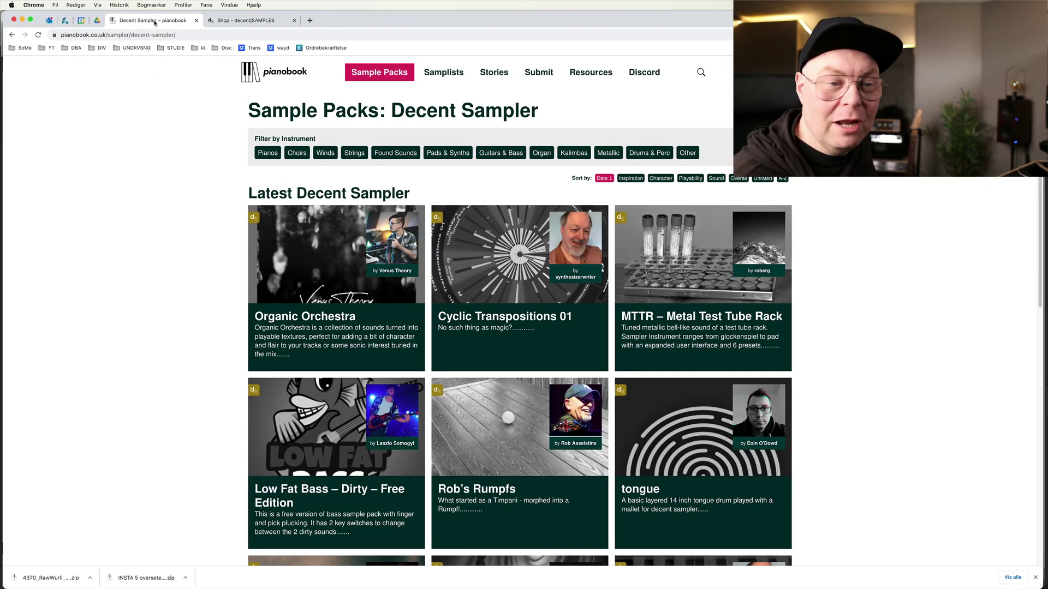
Search pianobook for "spring" and look through the sample packs found.
left_click(702, 73)
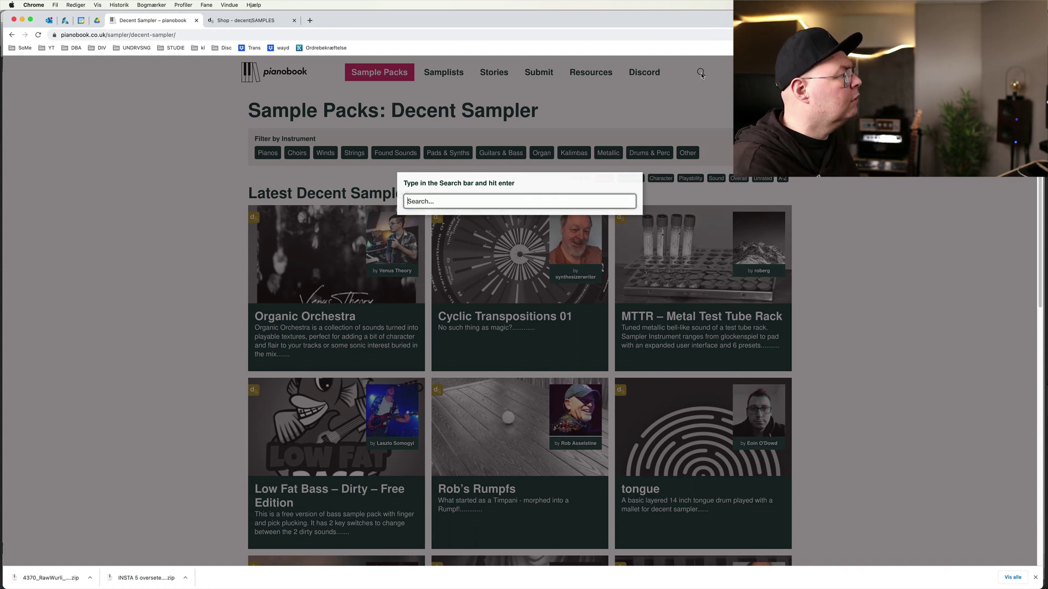
type("spring")
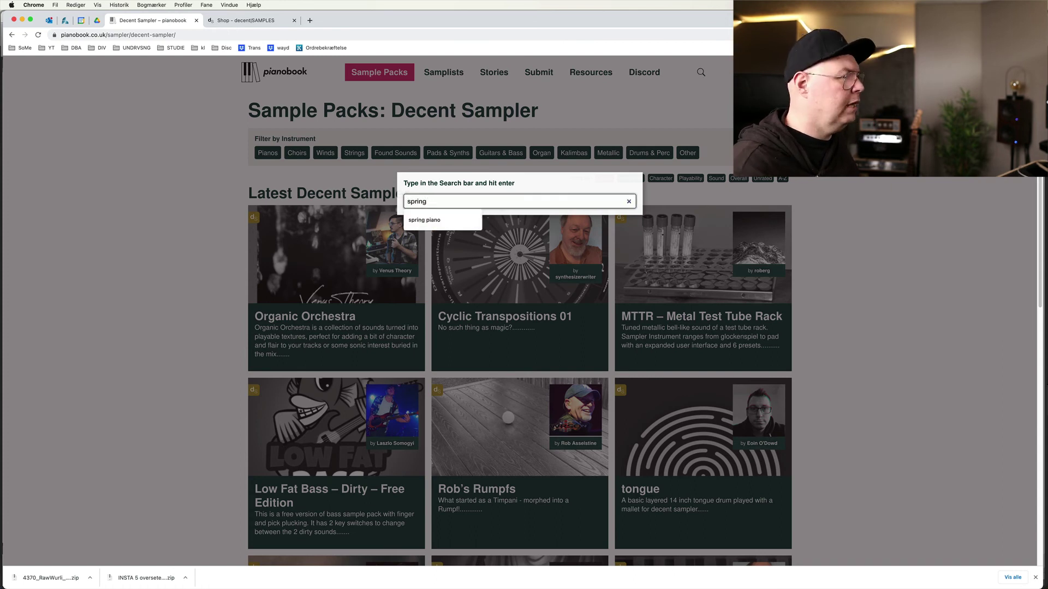
key("Return")
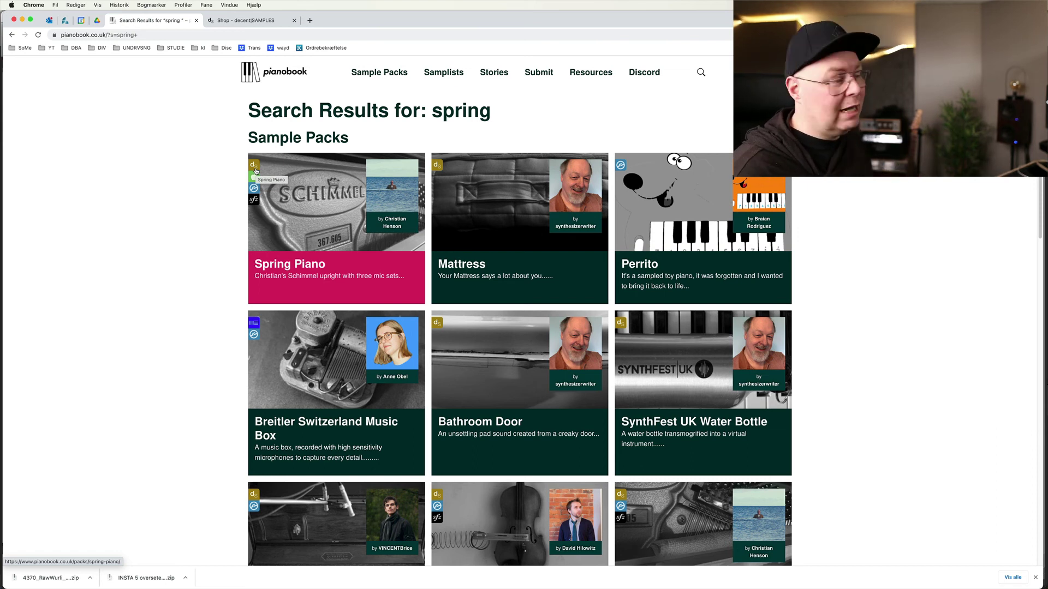
scroll(131, 254, "down", 6)
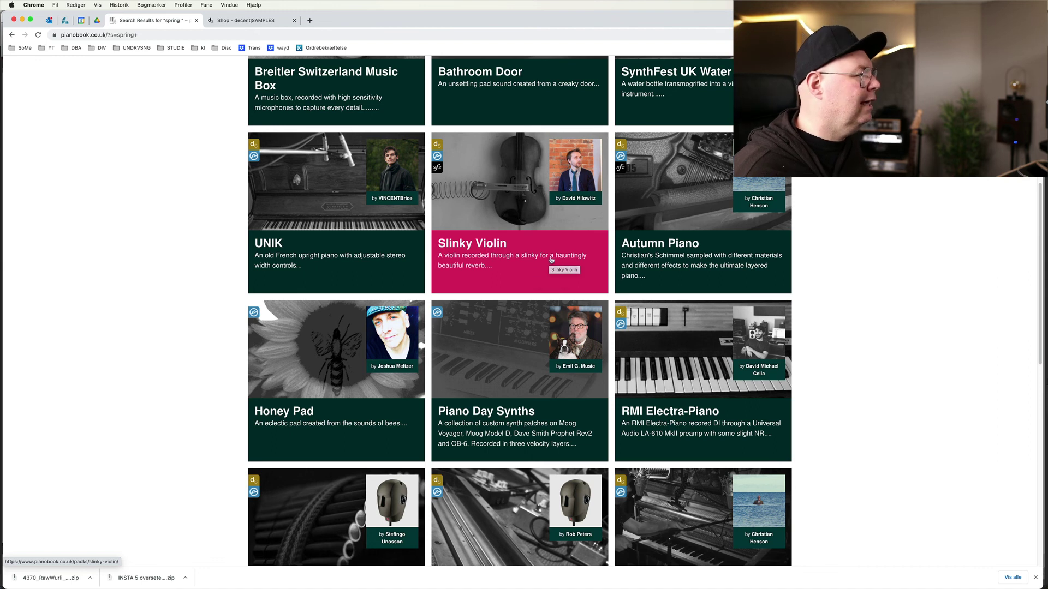
Return to Logic Pro and play the soloed Inst 3 track from the start of the loop.
key("super+Tab")
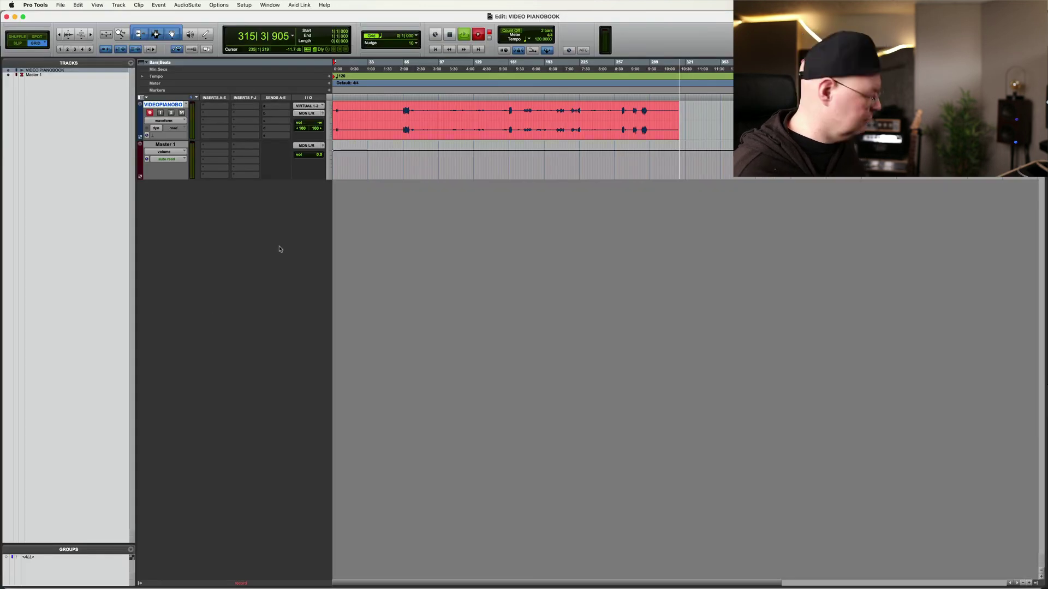
key("super+Tab")
key("super+Tab")
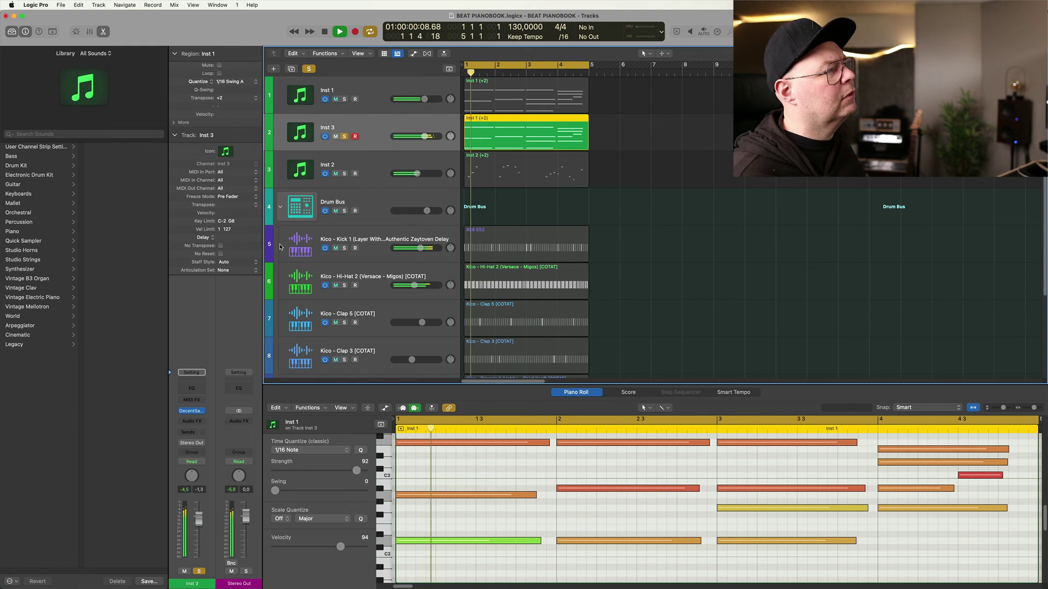
key("space")
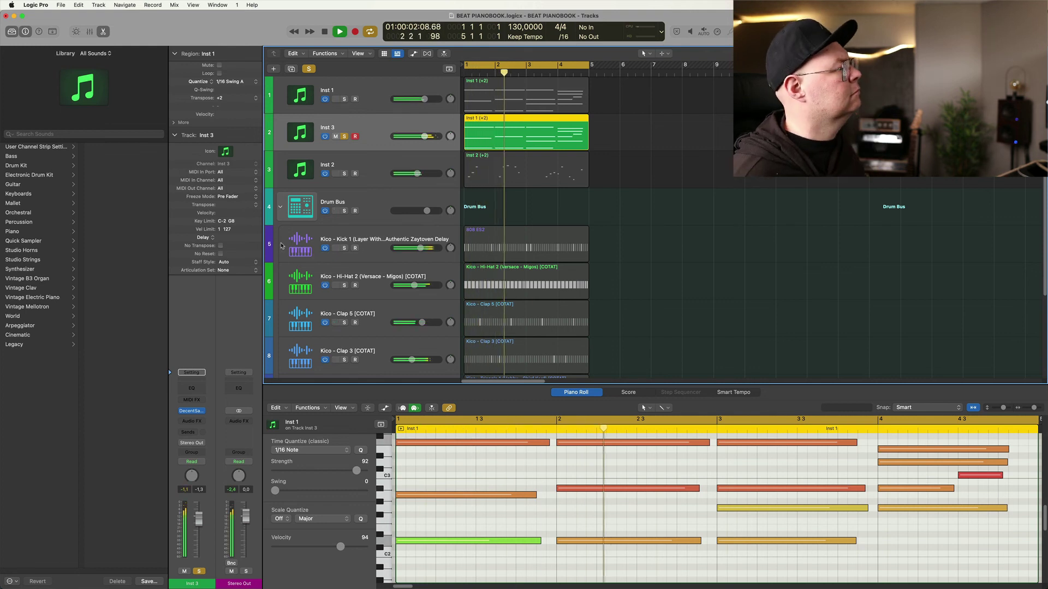
Stop playback, unsolo the Inst 3 track, and play the full beat from the start.
key("space")
left_click(344, 136)
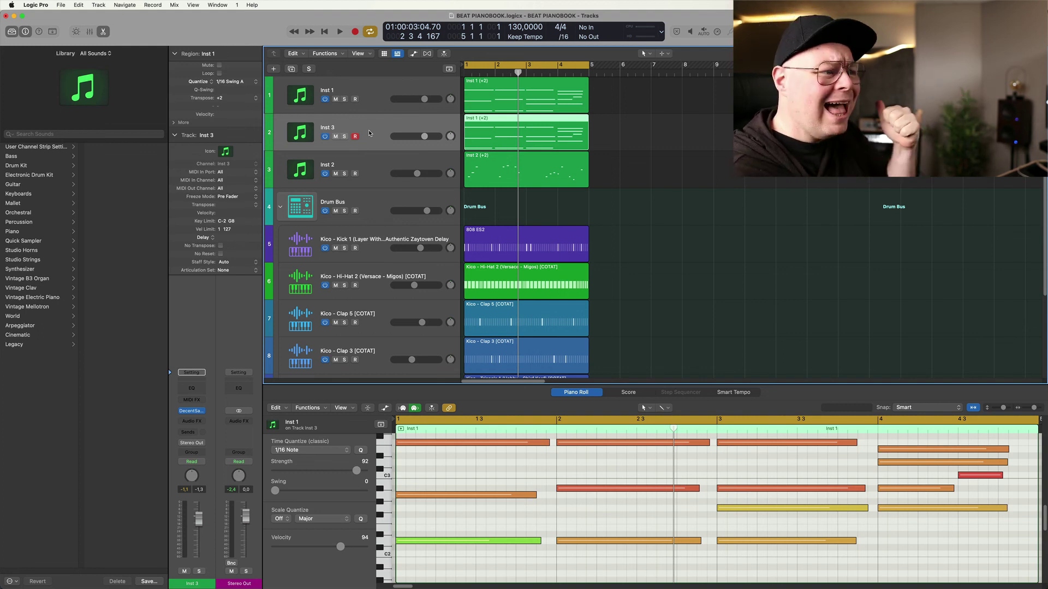
key("space")
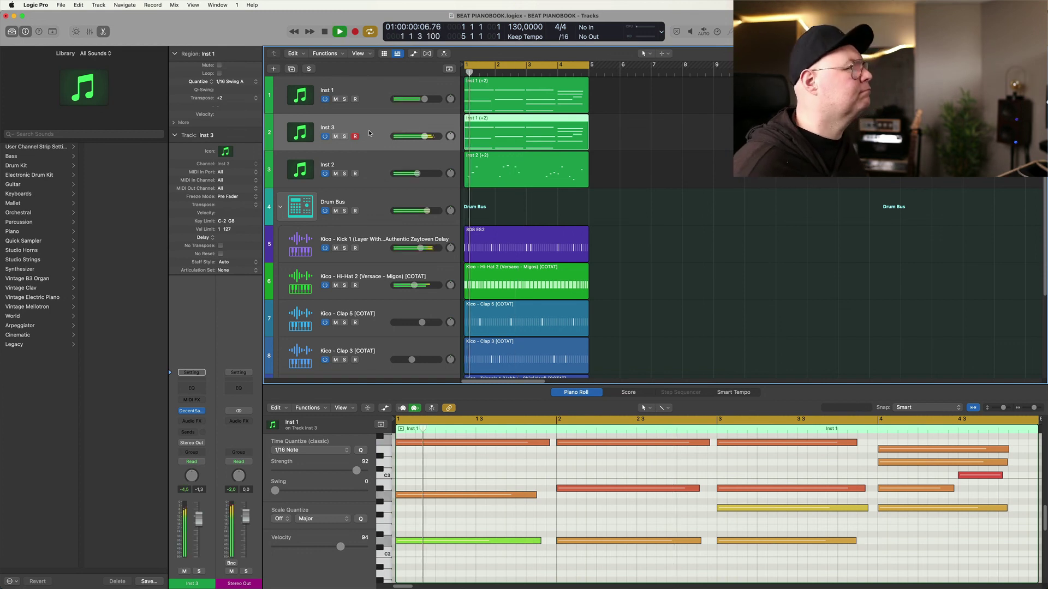